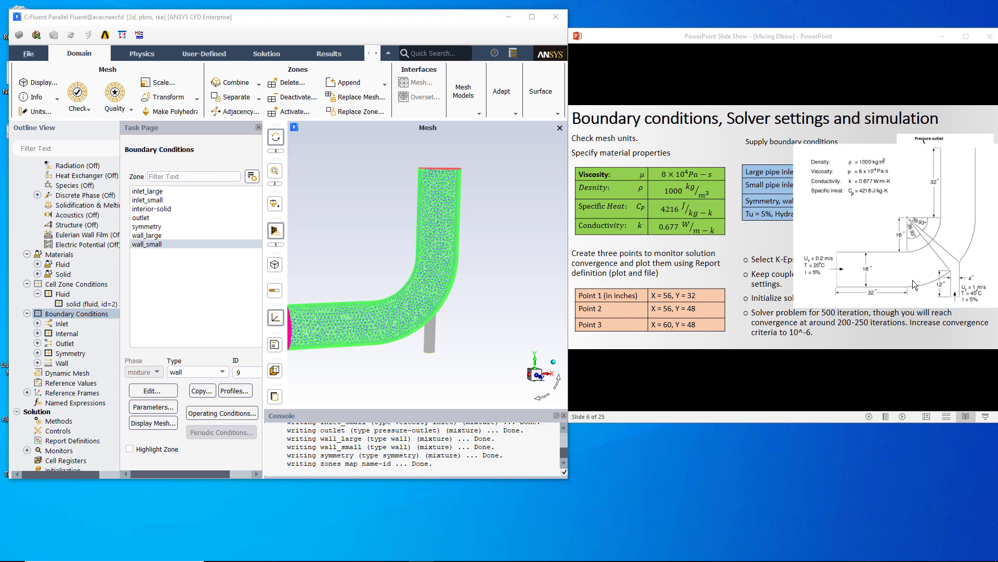
# Zoom the PowerPoint slide show into the mixing elbow pipe diagram.
pyautogui.keyDown('ctrl'); pyautogui.scroll(3, 896, 285); pyautogui.keyUp('ctrl')
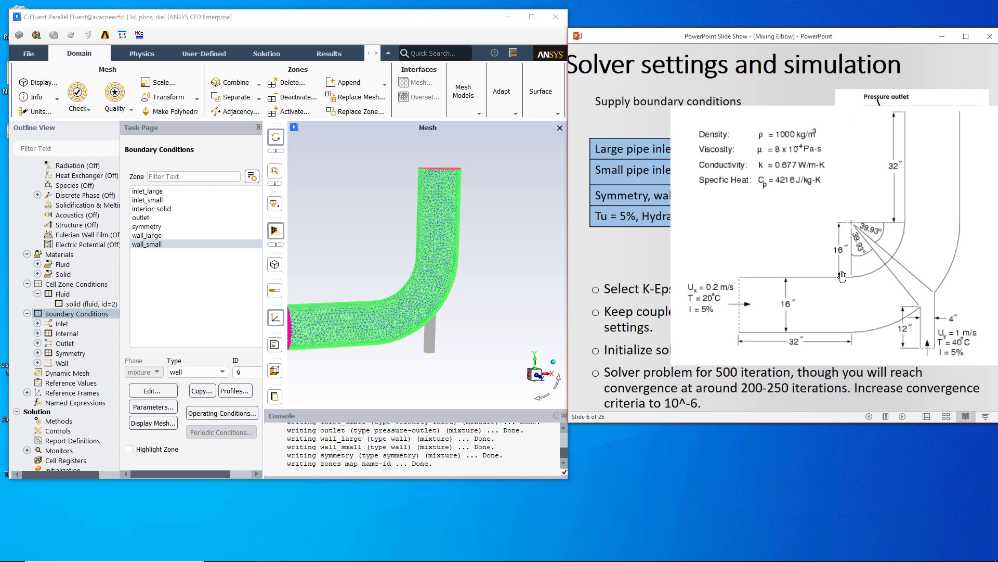
pyautogui.moveTo(812, 316); pyautogui.dragTo(915, 314)
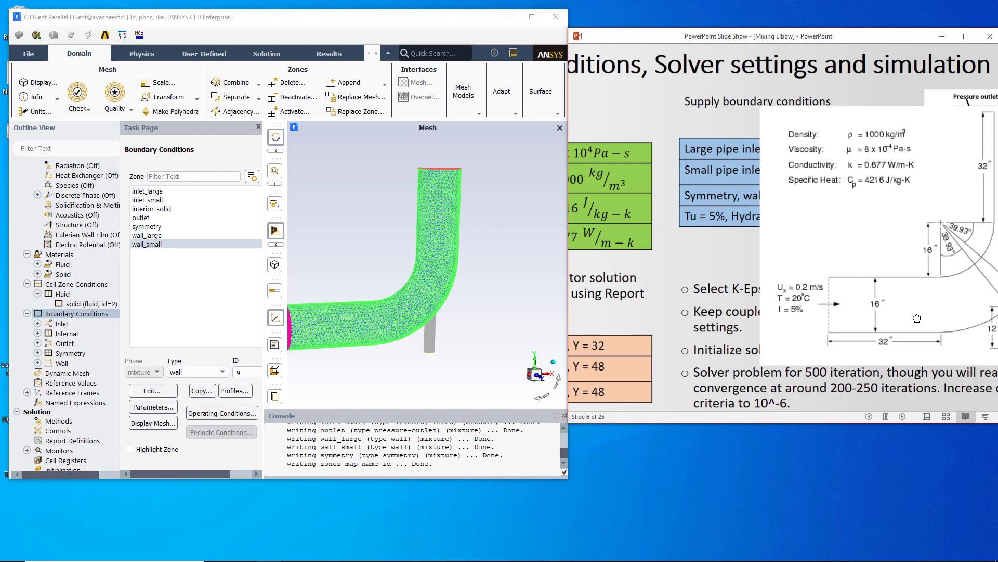
pyautogui.moveTo(743, 325); pyautogui.dragTo(842, 322)
pyautogui.moveTo(813, 359); pyautogui.dragTo(855, 338)
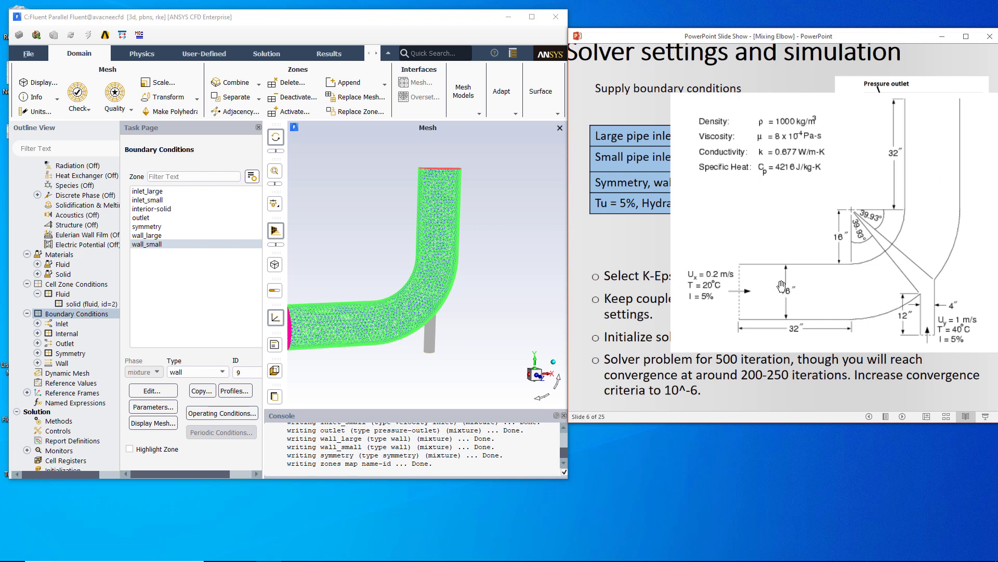
pyautogui.moveTo(717, 296); pyautogui.dragTo(801, 317)
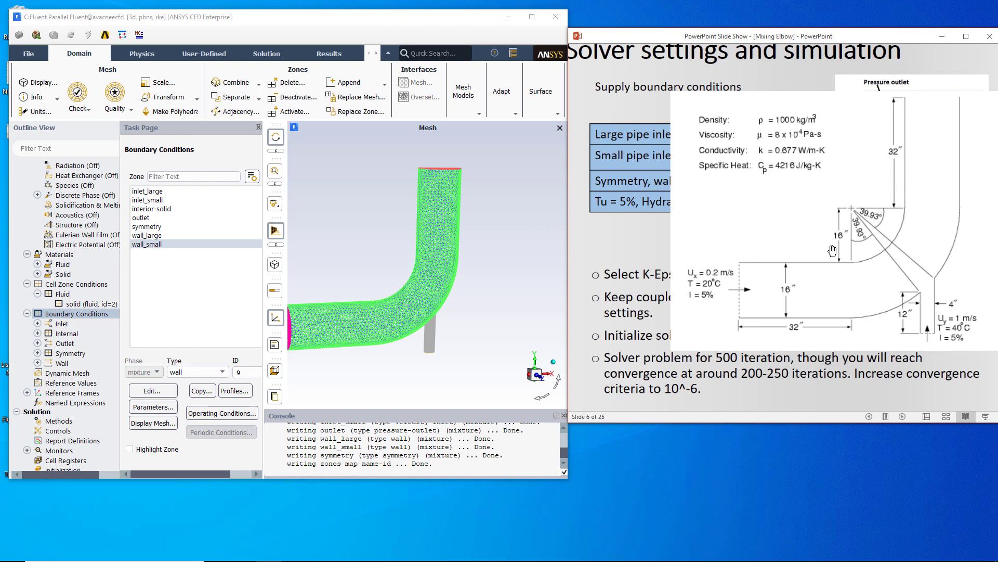
pyautogui.moveTo(915, 204)
pyautogui.mouseDown()
pyautogui.moveTo(895, 231)
pyautogui.moveTo(805, 270)
pyautogui.moveTo(799, 286)
pyautogui.moveTo(899, 210)
pyautogui.mouseUp()
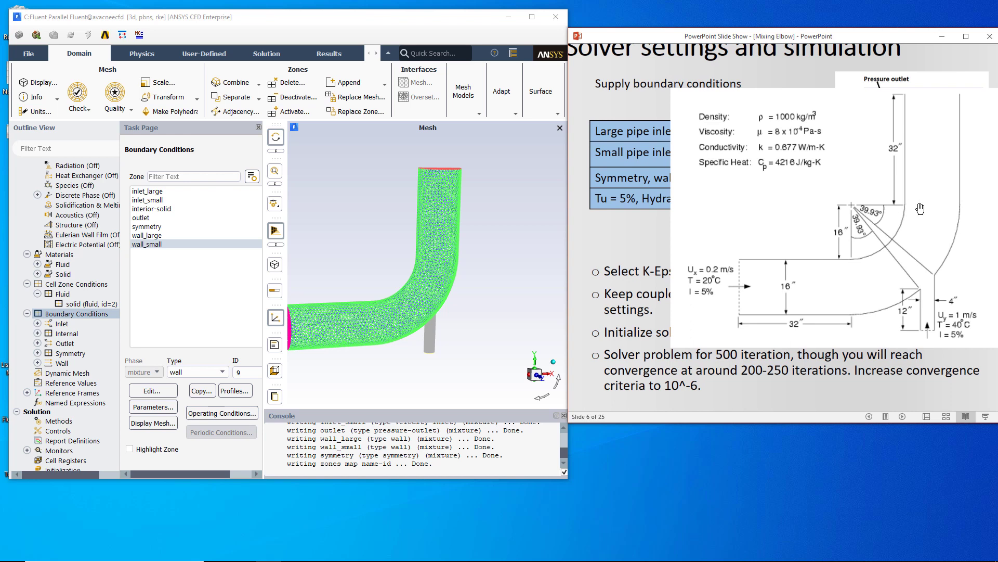
pyautogui.moveTo(769, 293); pyautogui.dragTo(710, 342)
pyautogui.moveTo(783, 349); pyautogui.dragTo(669, 349)
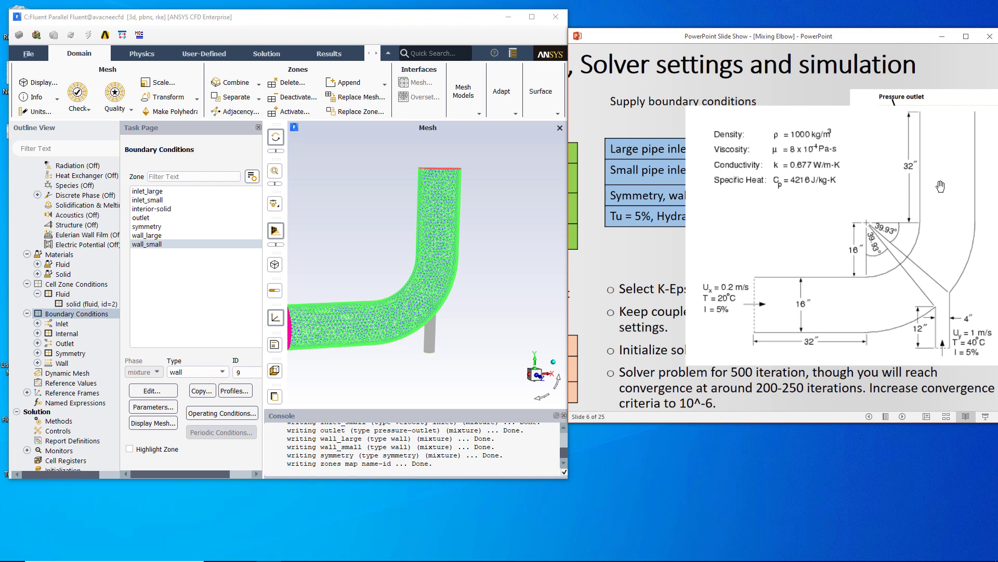
# Pan the zoomed slide across the properties table and solver settings title, then restore normal size.
pyautogui.moveTo(712, 251); pyautogui.dragTo(857, 249)
pyautogui.moveTo(736, 286); pyautogui.dragTo(788, 289)
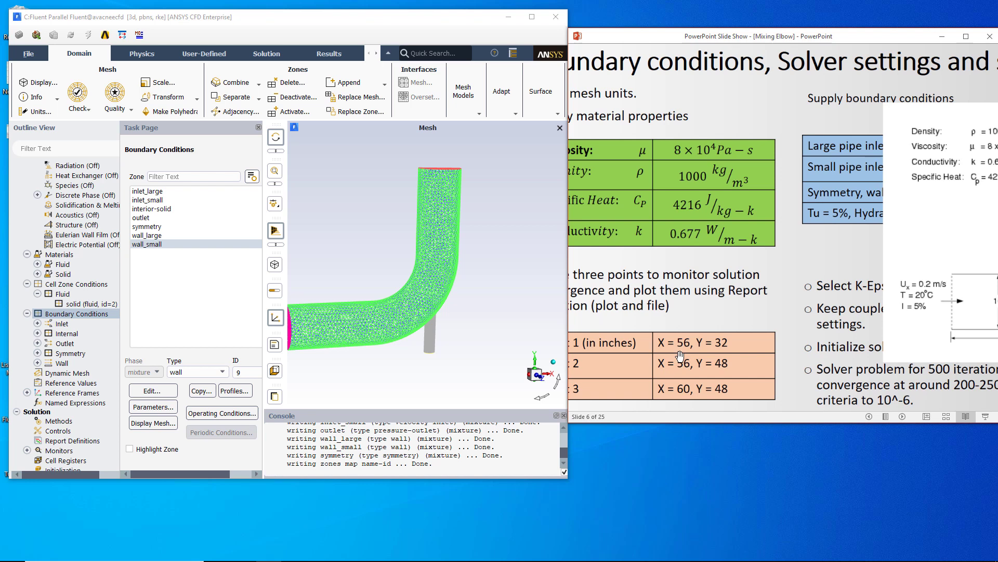
pyautogui.moveTo(886, 309); pyautogui.dragTo(658, 307)
pyautogui.moveTo(822, 307); pyautogui.dragTo(733, 314)
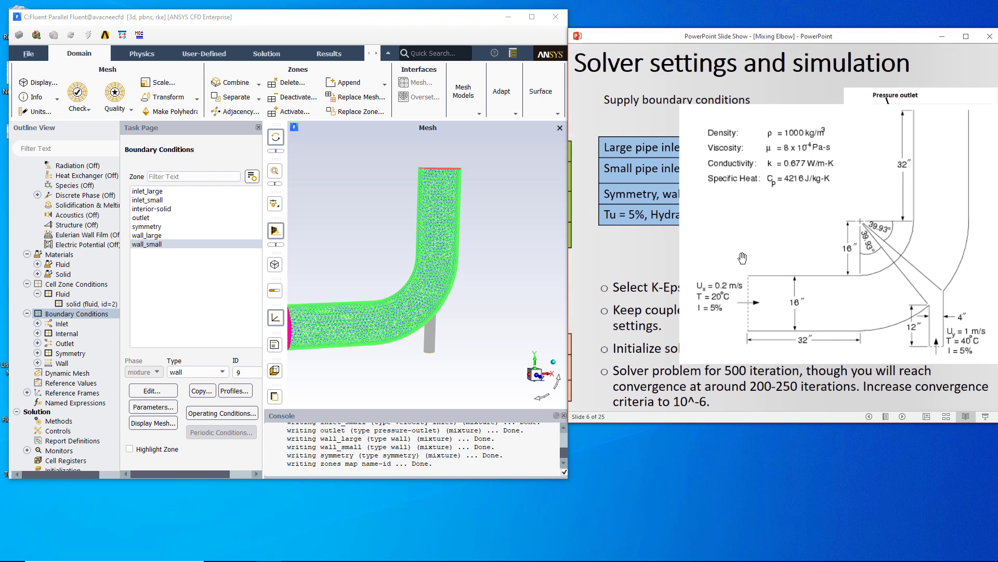
pyautogui.press('Escape')
pyautogui.scroll(-2, 69, 389)
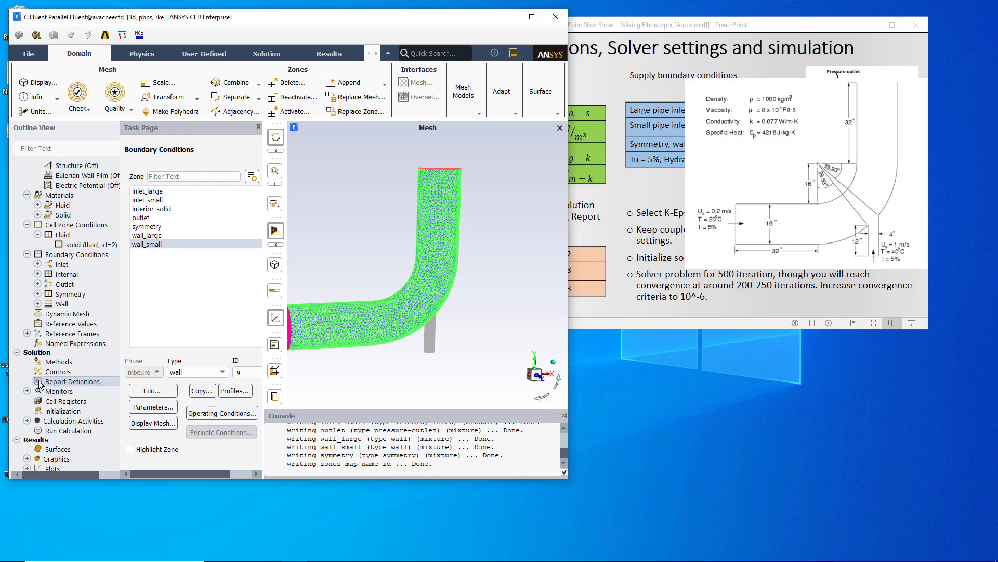
# Show the New > Surface Report types for Report Definitions in the Outline View.
pyautogui.click(71, 382)
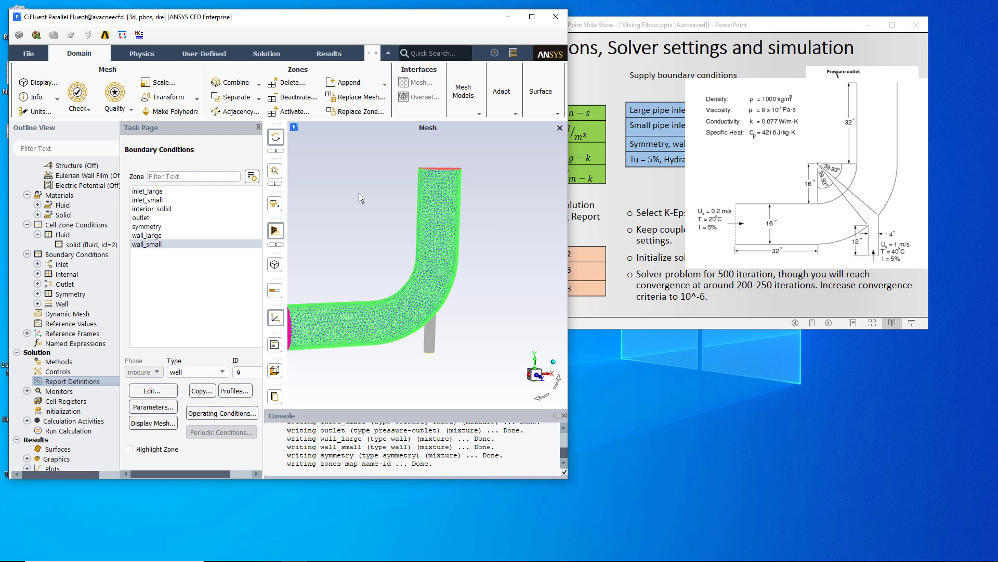
pyautogui.rightClick(66, 383)
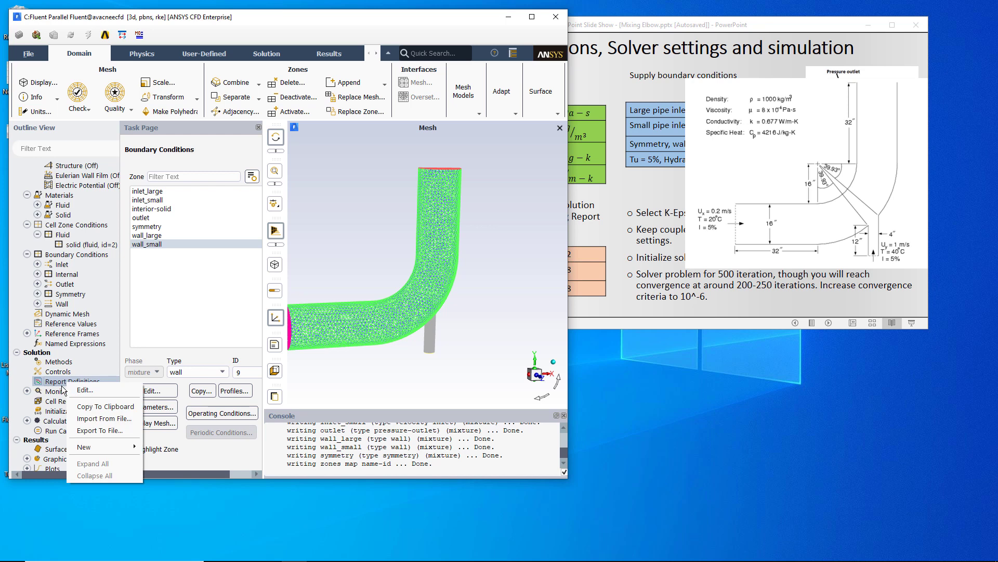
pyautogui.rightClick(56, 382)
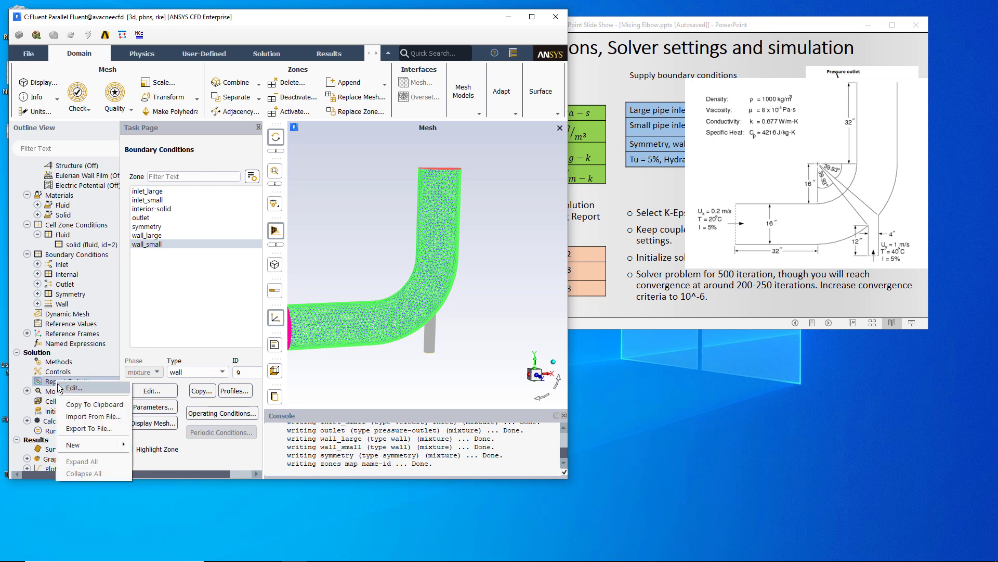
pyautogui.moveTo(111, 446)
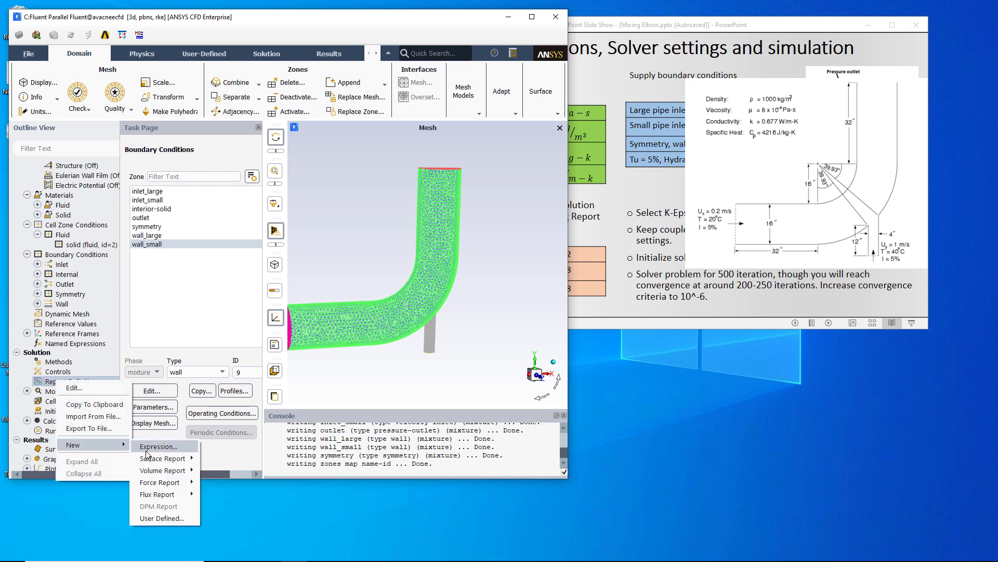
pyautogui.moveTo(161, 458)
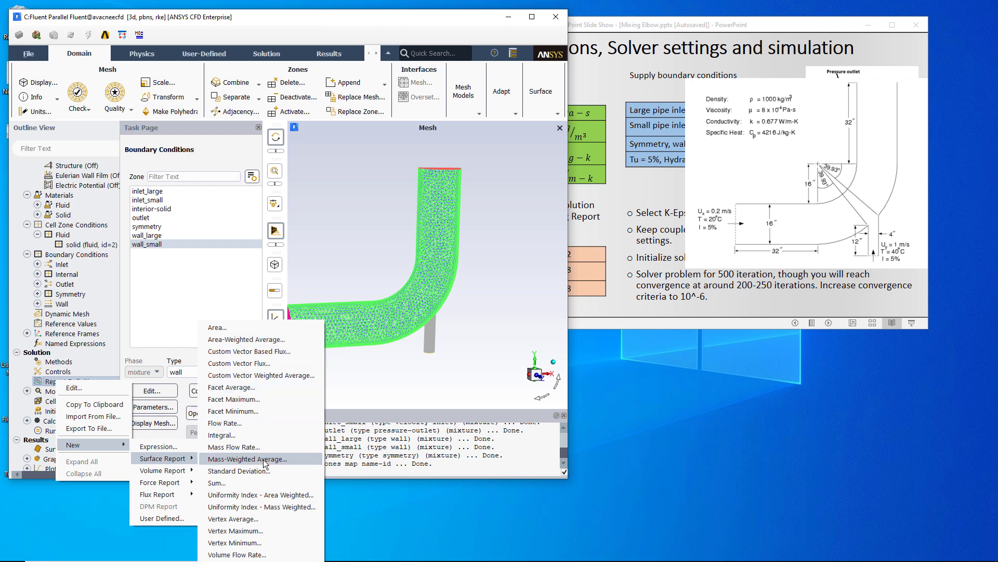
# Create Vertex Average report-def-0 and set its field variable to Static Temperature.
pyautogui.click(236, 521)
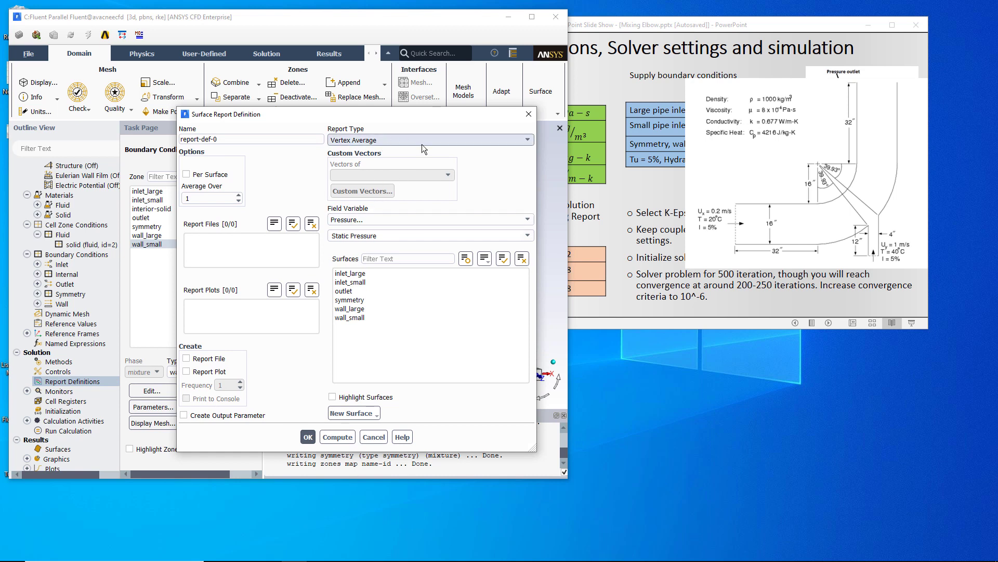
pyautogui.click(399, 220)
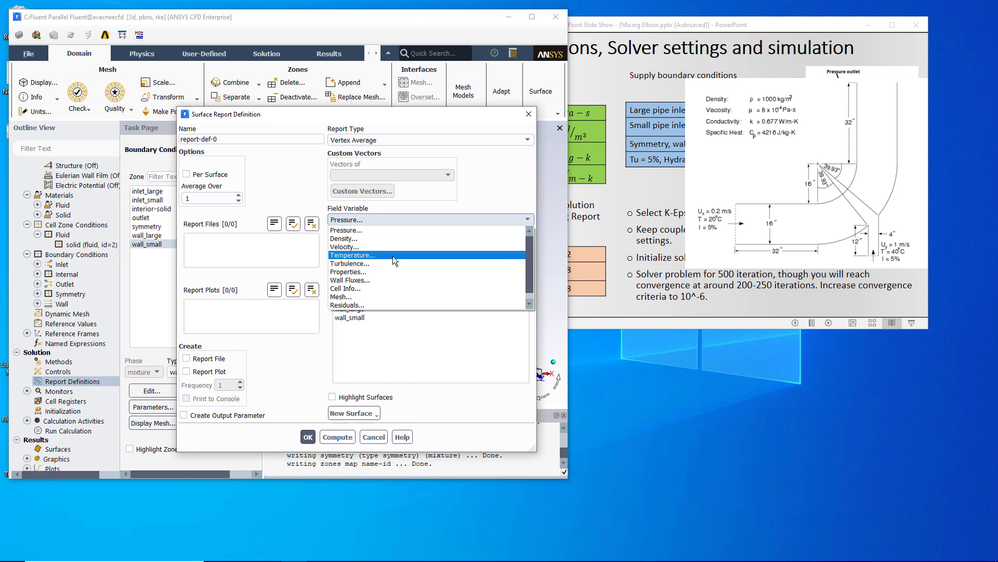
pyautogui.click(393, 255)
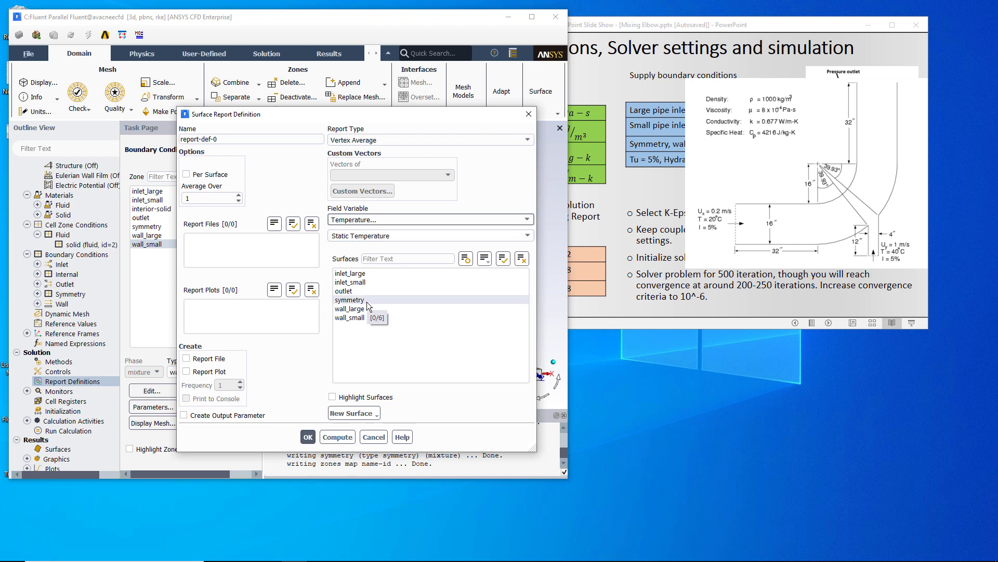
# Move report-def-0 aside and list the Results tab's Surface > Create options.
pyautogui.moveTo(312, 114); pyautogui.dragTo(745, 192)
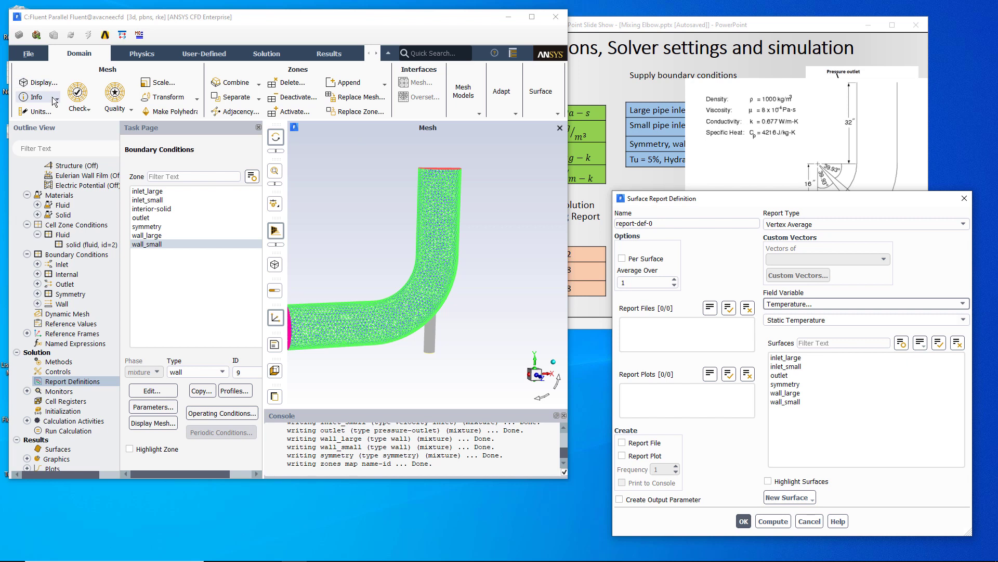
pyautogui.click(323, 55)
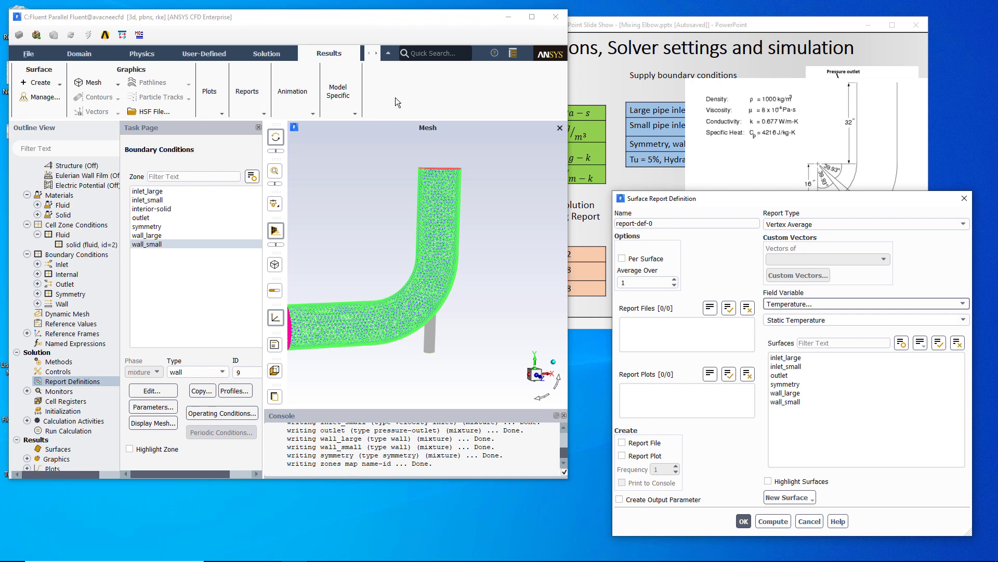
pyautogui.click(50, 83)
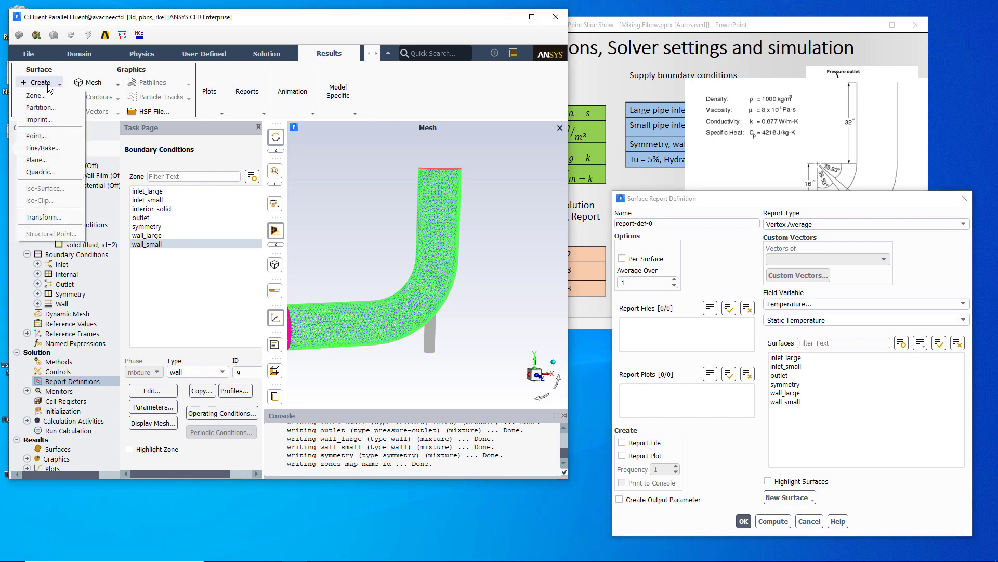
# Define point surface point1 at x0 = 56, y0 = 32 beside the slide's point table.
pyautogui.click(36, 136)
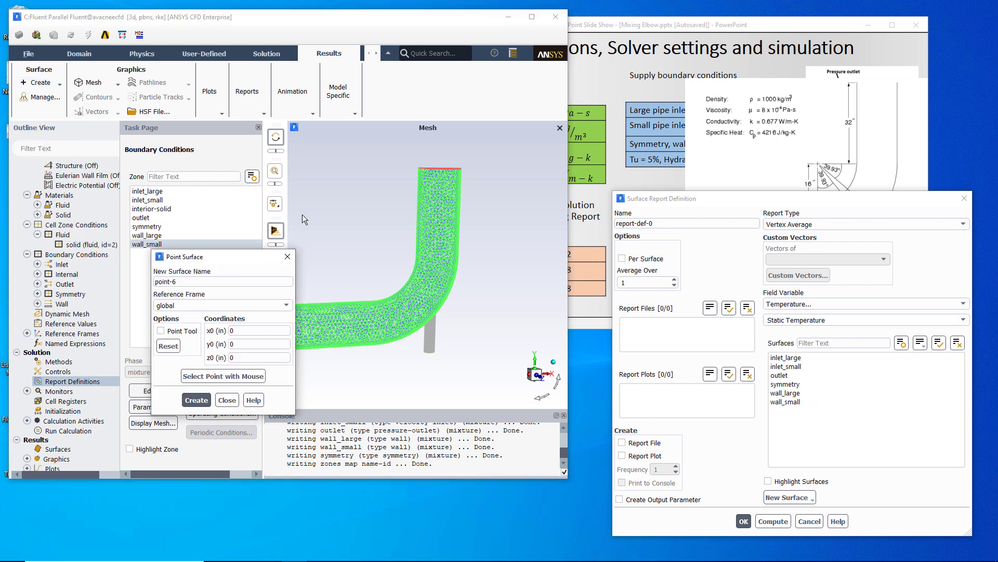
pyautogui.moveTo(685, 202); pyautogui.dragTo(704, 200)
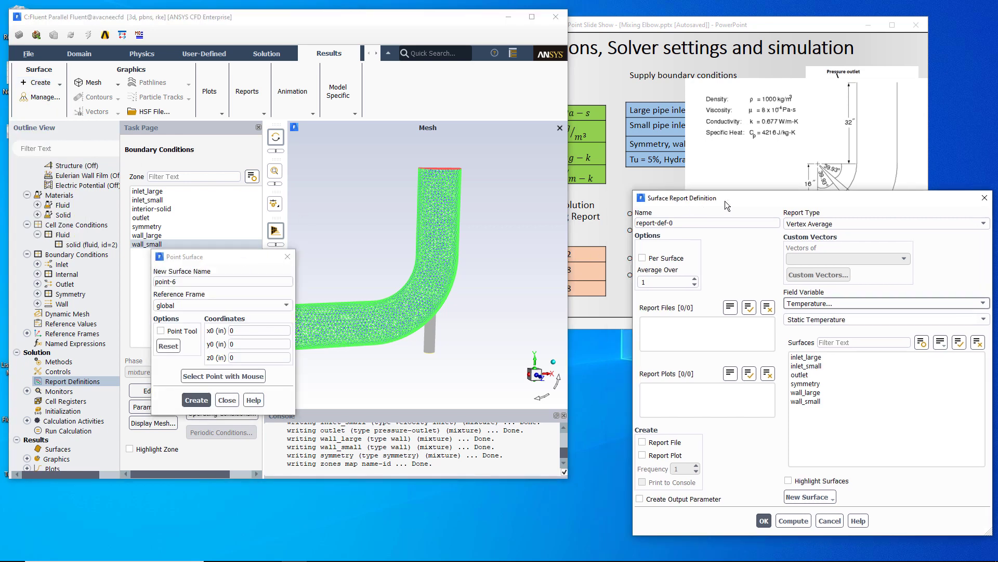
pyautogui.moveTo(567, 78); pyautogui.dragTo(422, 68)
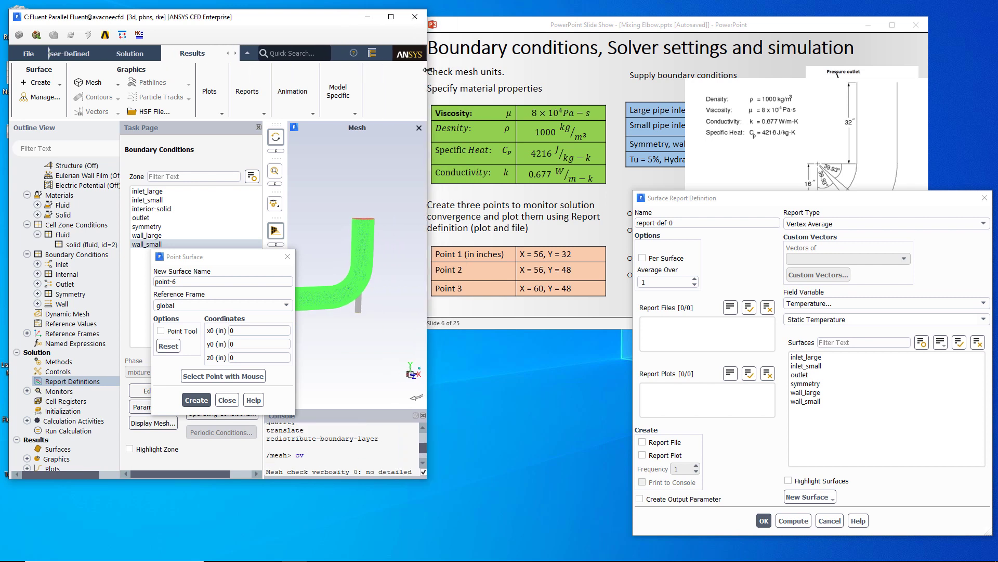
pyautogui.moveTo(225, 257); pyautogui.dragTo(323, 231)
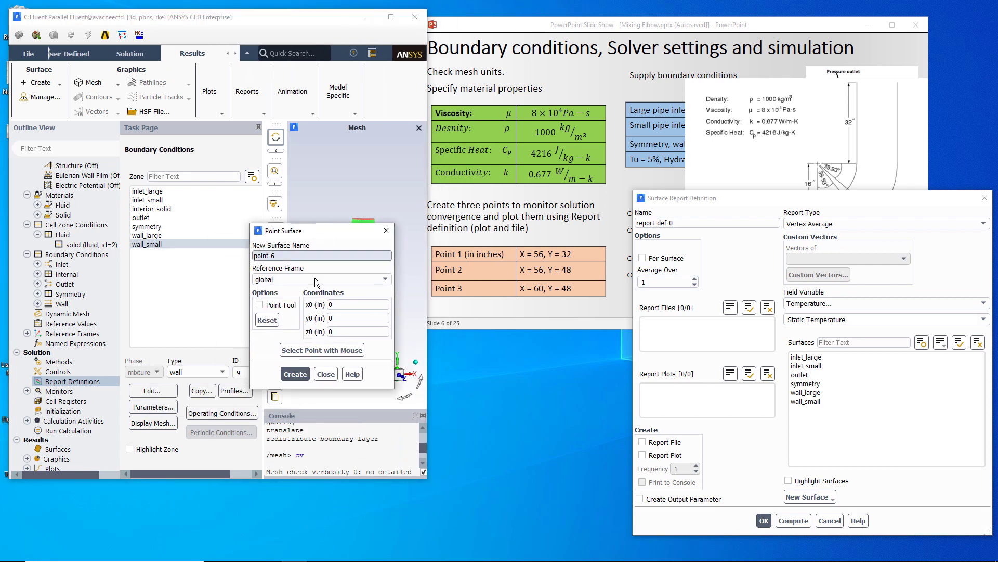
pyautogui.click(331, 304)
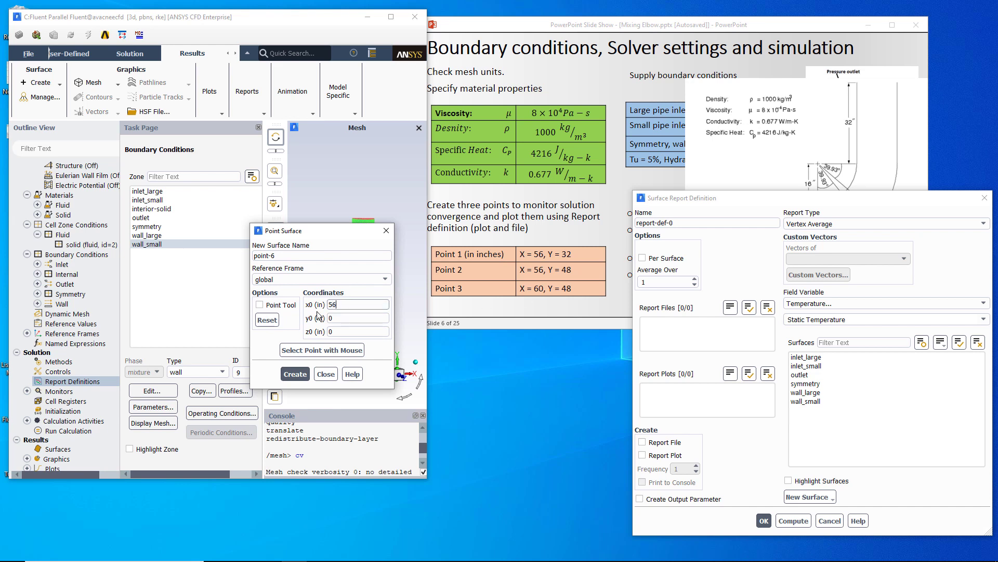
pyautogui.press('Tab')
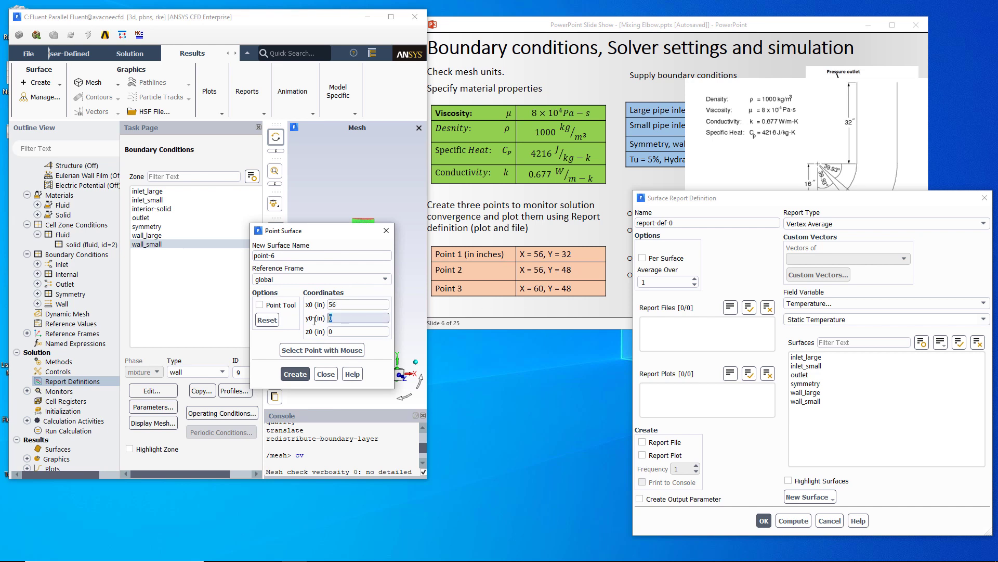
pyautogui.write('32')
pyautogui.press('Tab')
pyautogui.press('Tab')
pyautogui.press('Tab')
pyautogui.press('Tab')
pyautogui.press('Tab')
pyautogui.press('Tab')
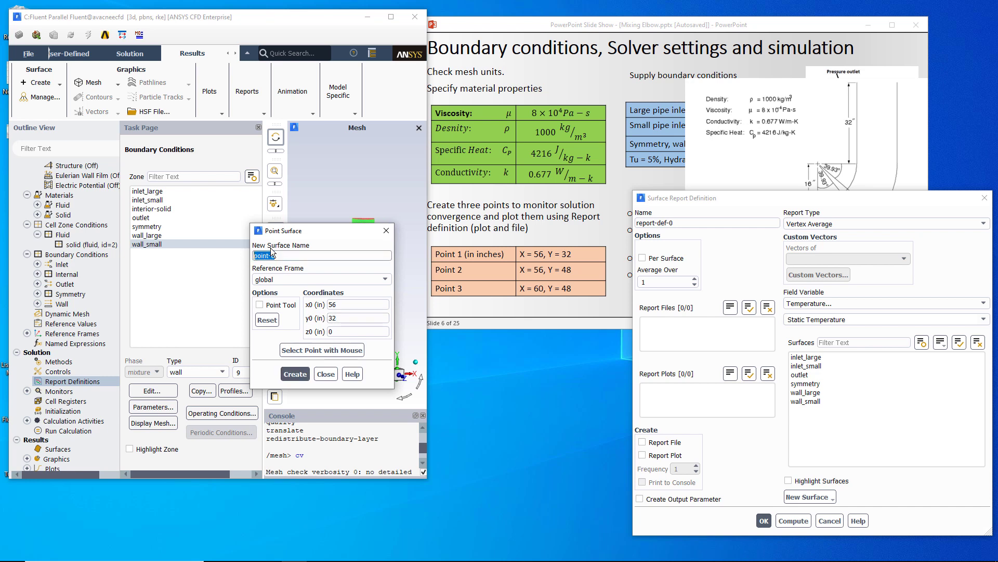
pyautogui.write('point1')
# Create point surface point1, then enter the next coordinates and create point2.
pyautogui.click(295, 374)
pyautogui.doubleClick(330, 305)
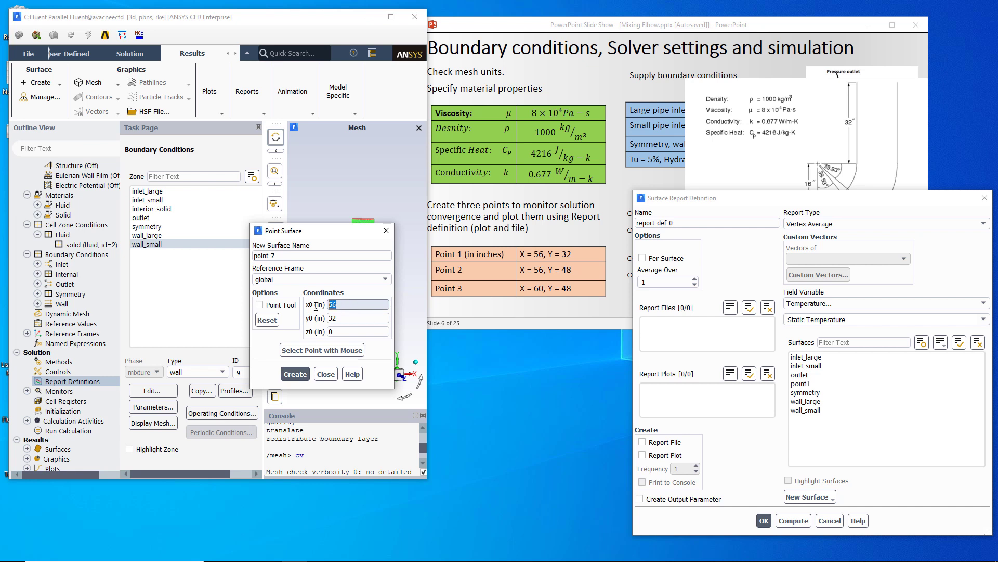
pyautogui.press('Tab')
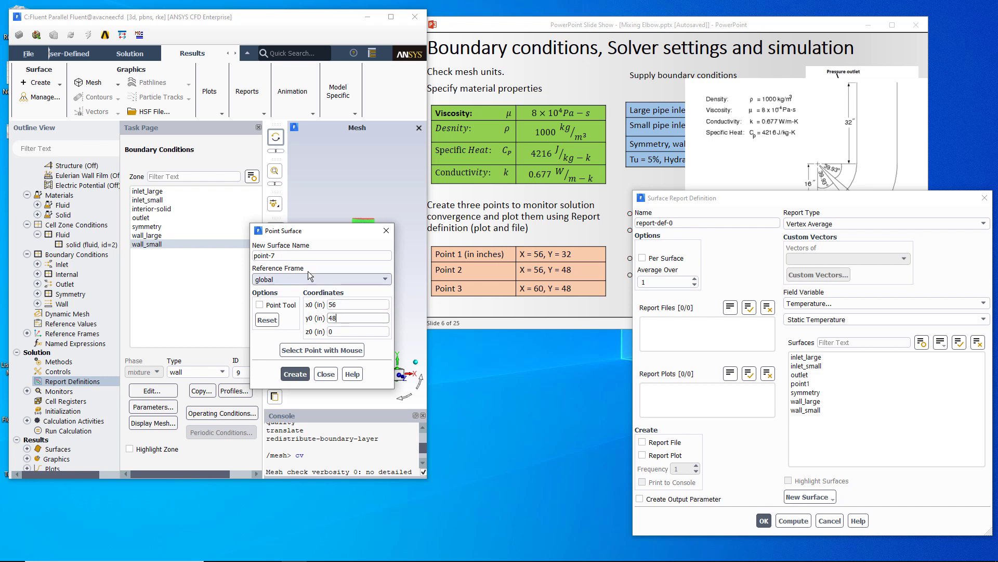
pyautogui.tripleClick(282, 256)
pyautogui.write('point2')
pyautogui.click(295, 374)
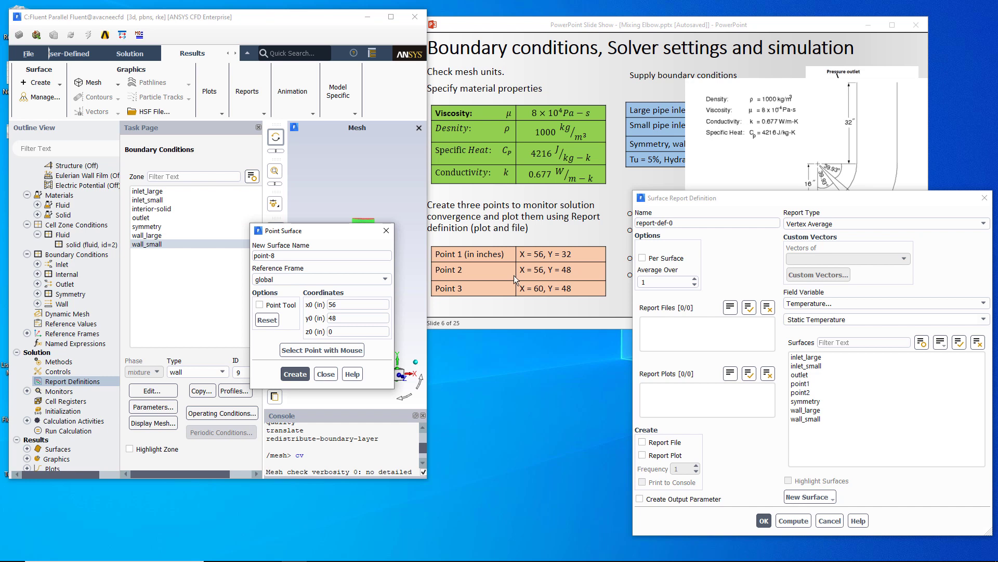
# Create point3 at x0 = 60, y0 = 48 and close the Point Surface dialog.
pyautogui.doubleClick(344, 304)
pyautogui.write('60')
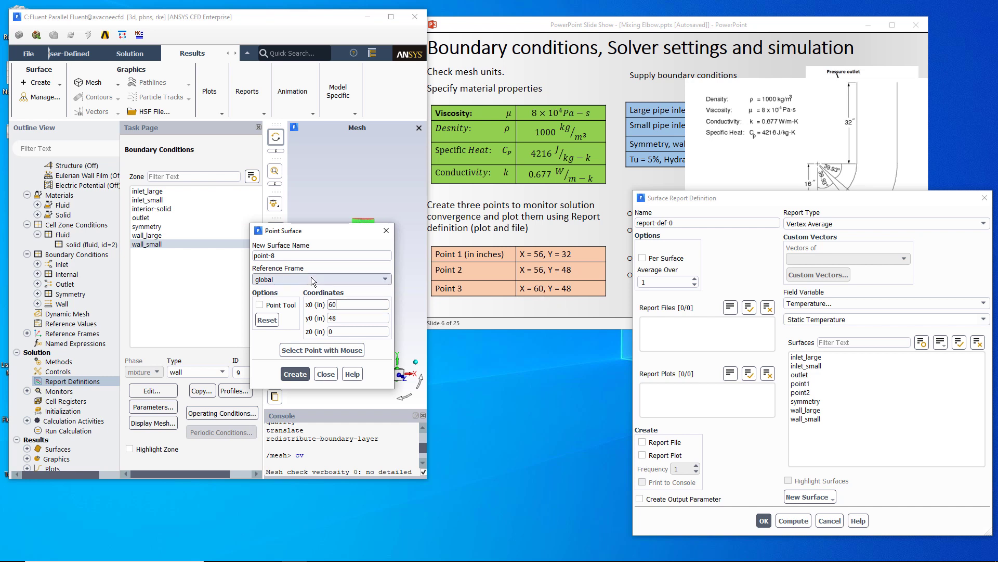
pyautogui.press('Tab')
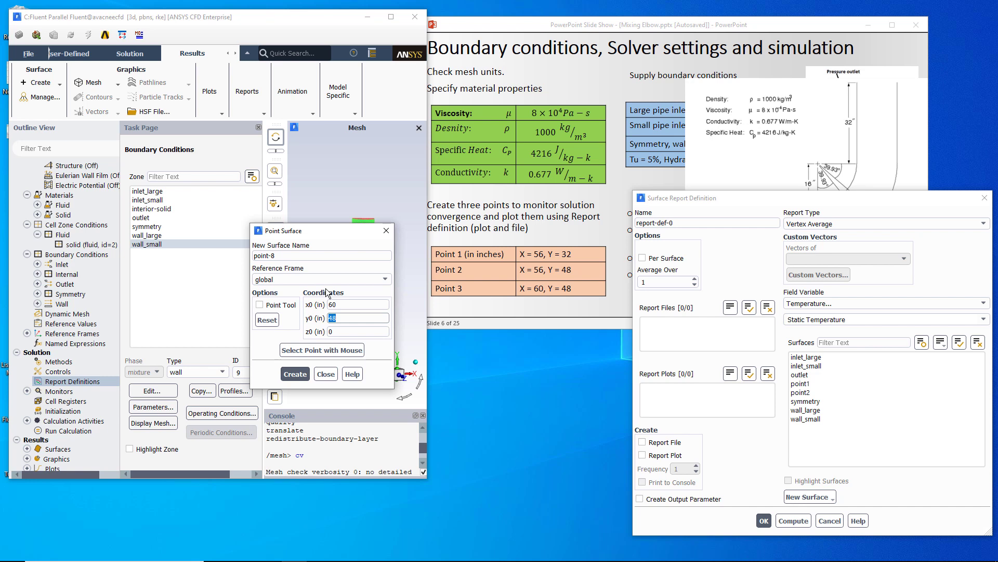
pyautogui.click(276, 256)
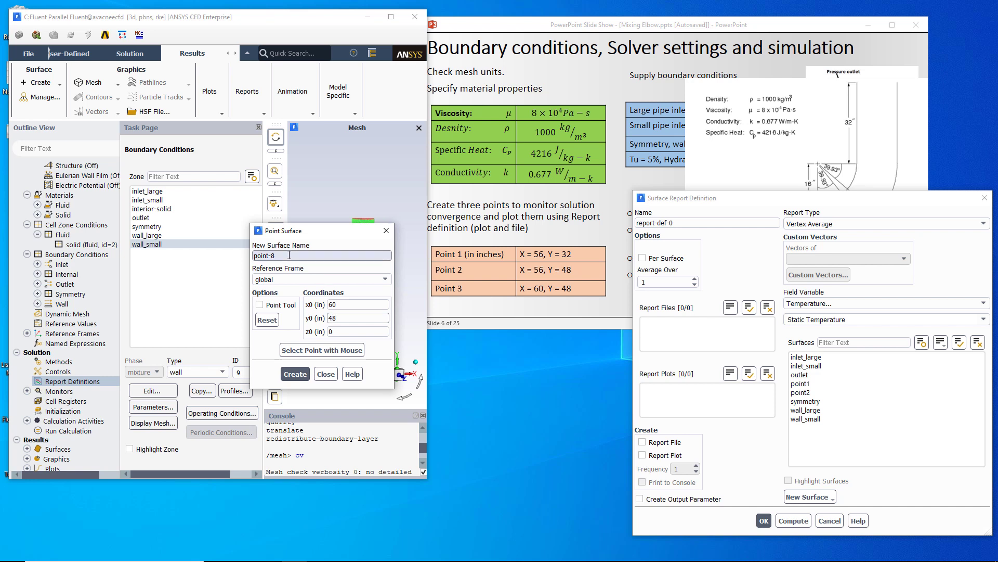
pyautogui.write('point3')
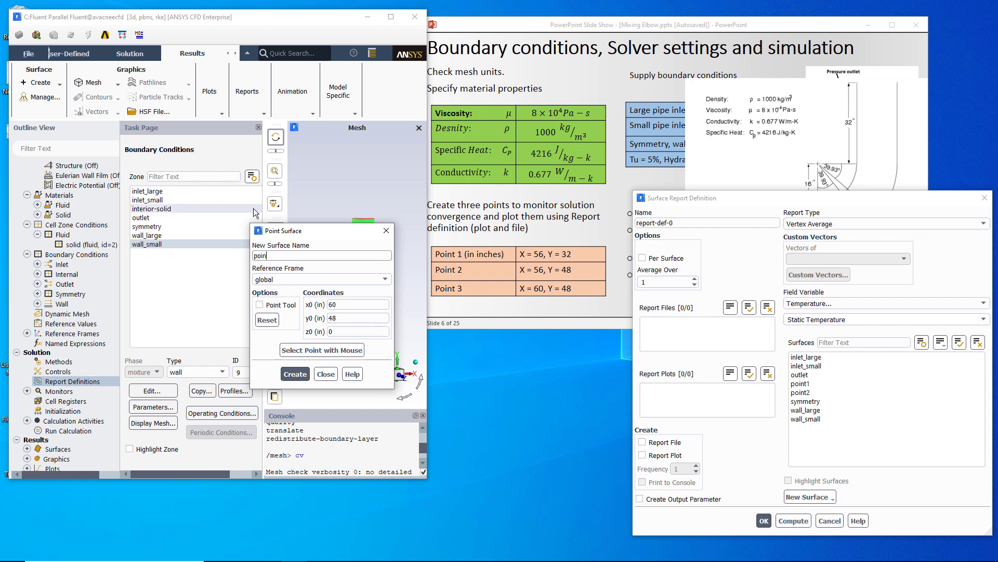
pyautogui.click(294, 374)
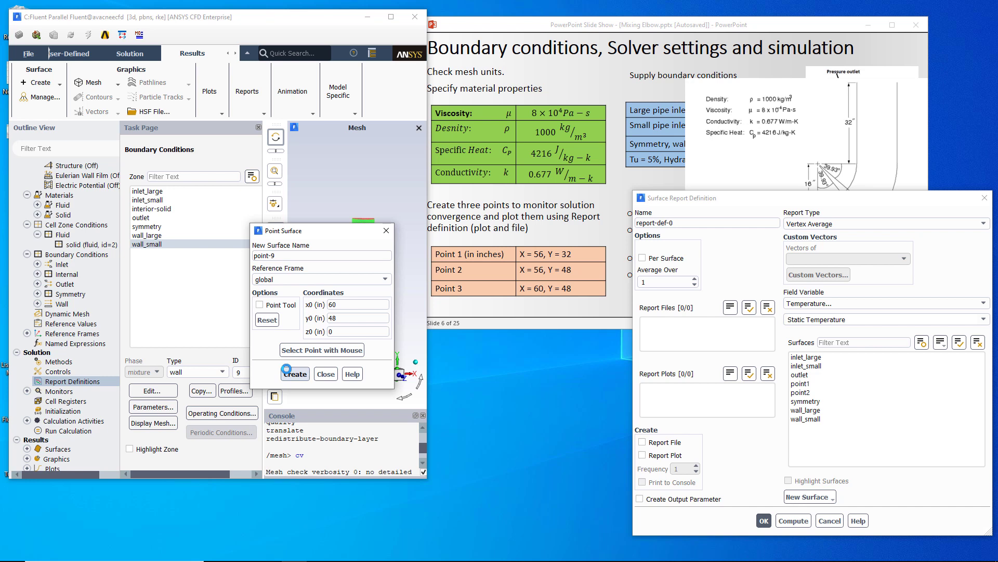
pyautogui.click(387, 230)
pyautogui.moveTo(736, 201); pyautogui.dragTo(660, 157)
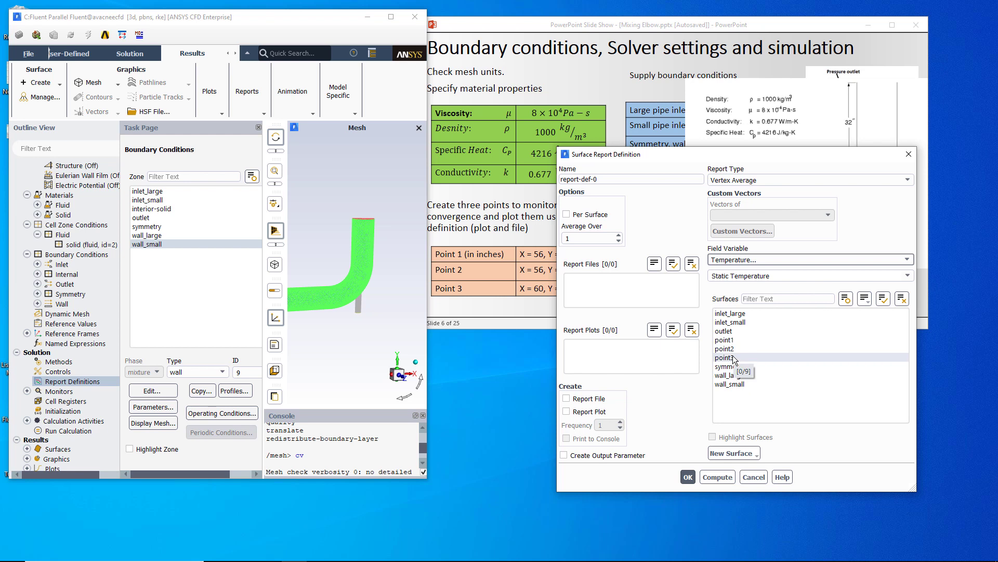
pyautogui.click(45, 98)
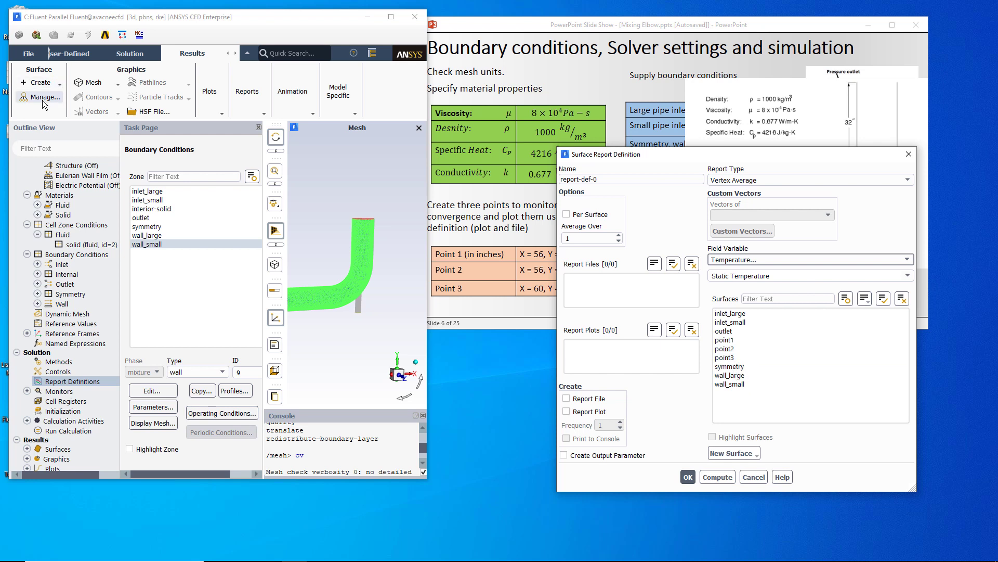
pyautogui.scroll(-1, 188, 354)
pyautogui.click(184, 314)
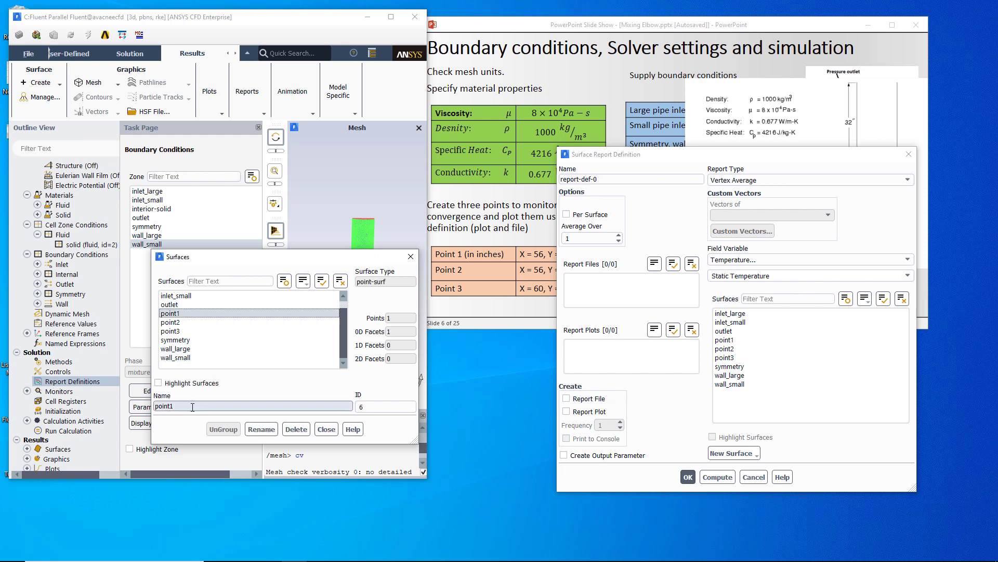
pyautogui.click(175, 406)
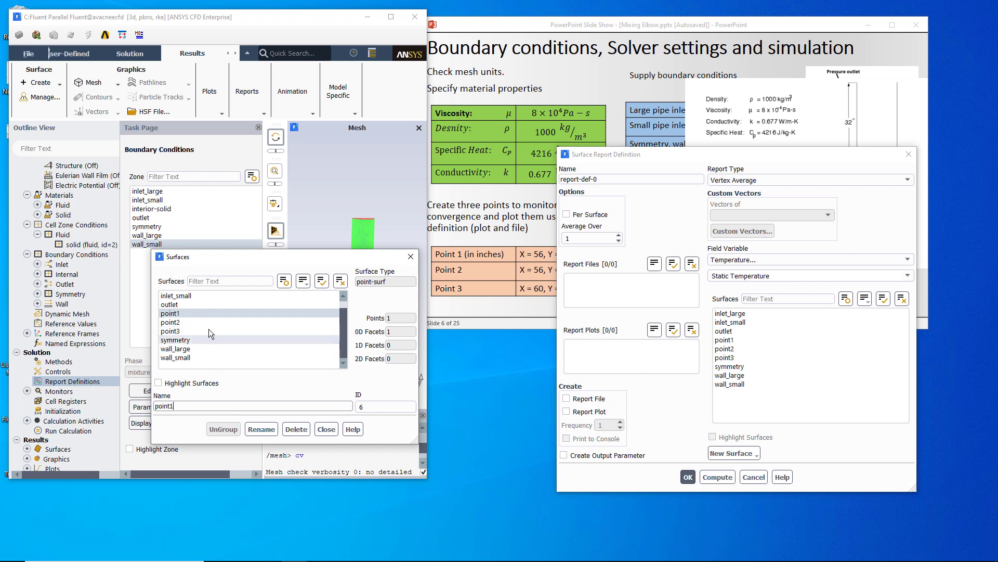
pyautogui.click(325, 429)
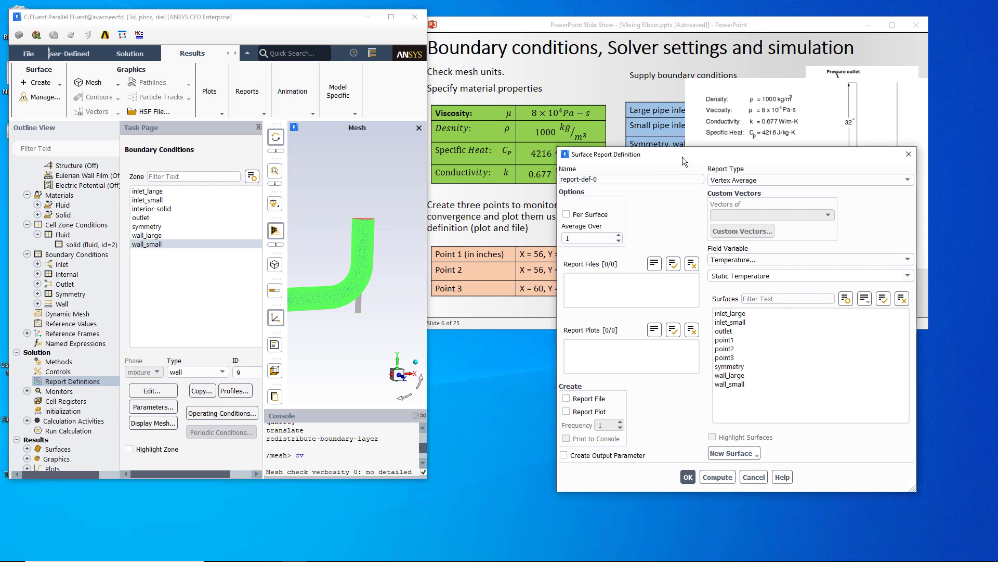
# Select point1 as report-def-0's surface and enable Report File and Report Plot.
pyautogui.moveTo(682, 157); pyautogui.dragTo(710, 178)
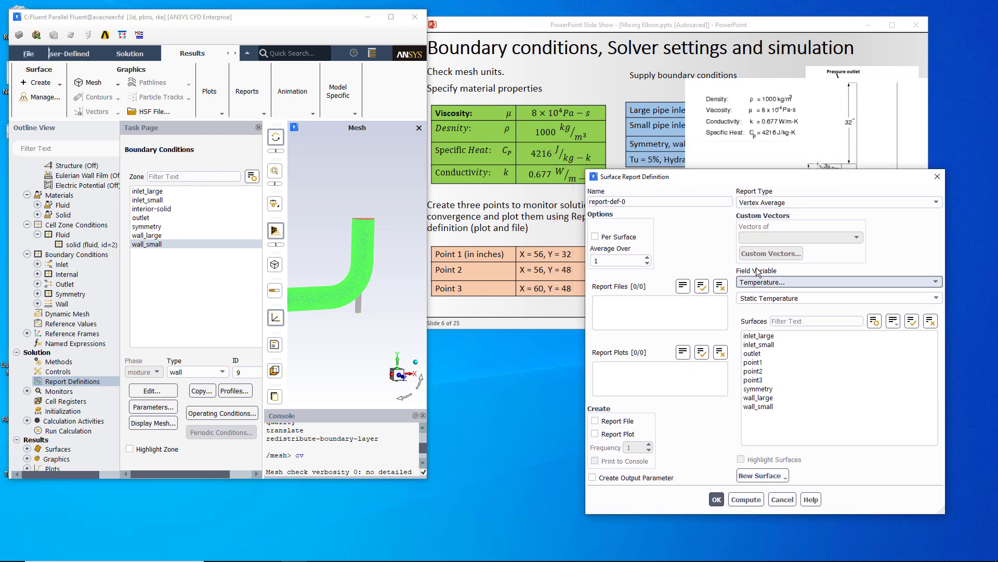
pyautogui.click(767, 362)
pyautogui.click(611, 422)
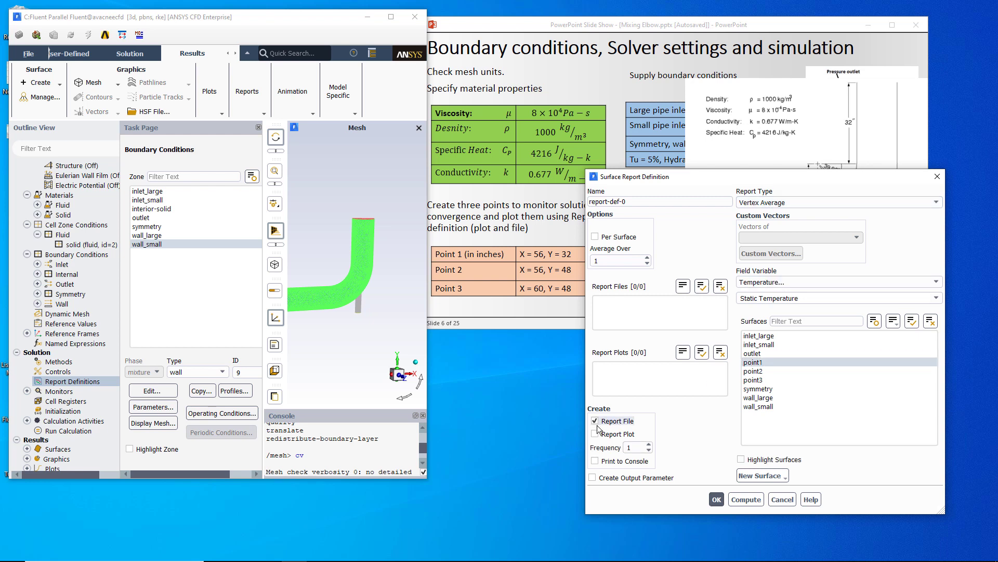
pyautogui.click(614, 434)
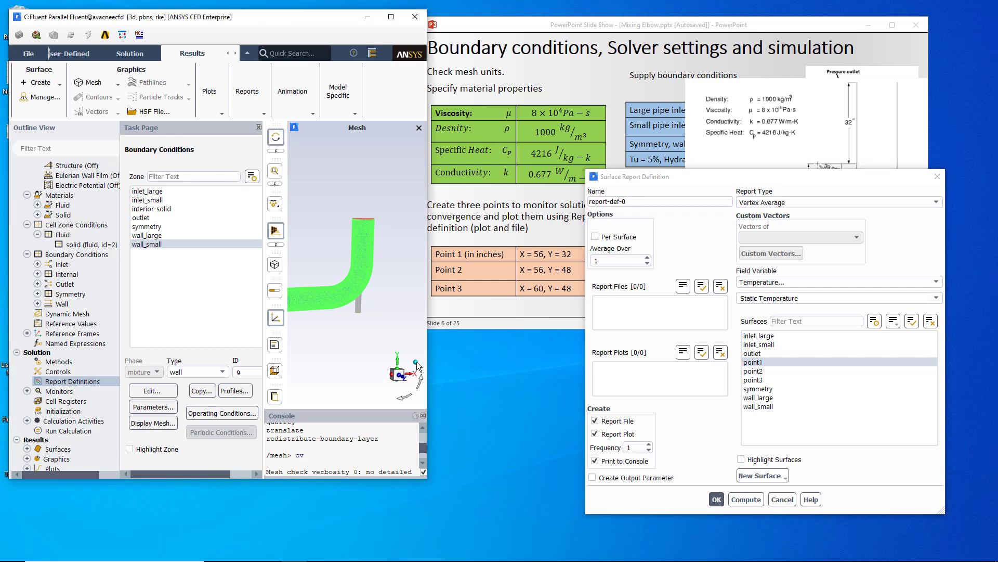
pyautogui.moveTo(426, 364); pyautogui.dragTo(758, 187)
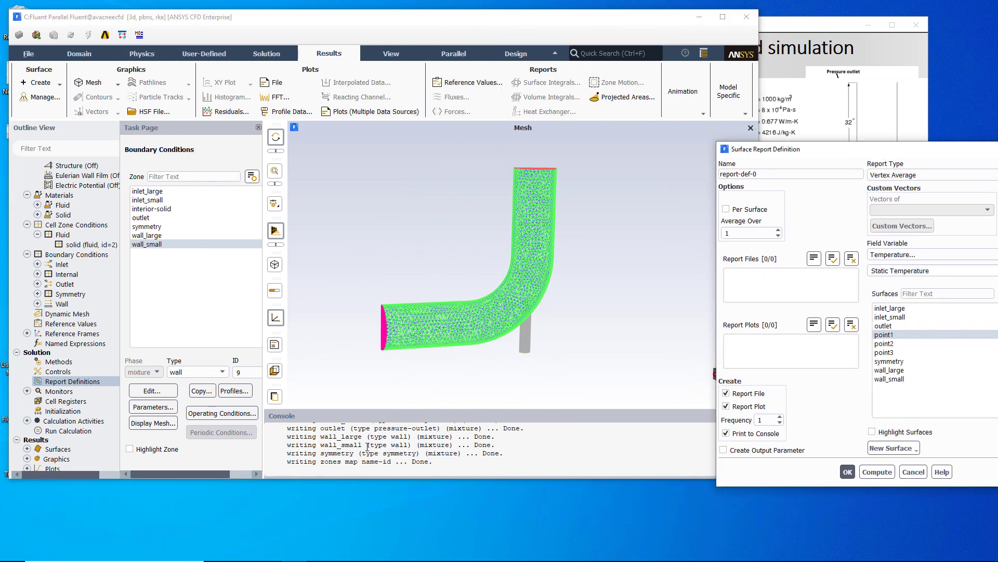
pyautogui.click(362, 409)
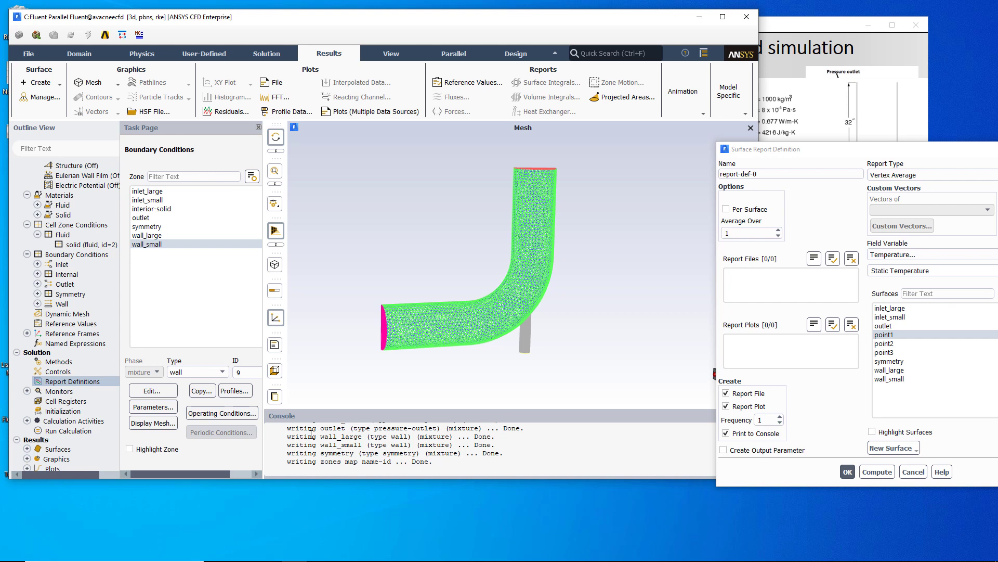
pyautogui.click(847, 472)
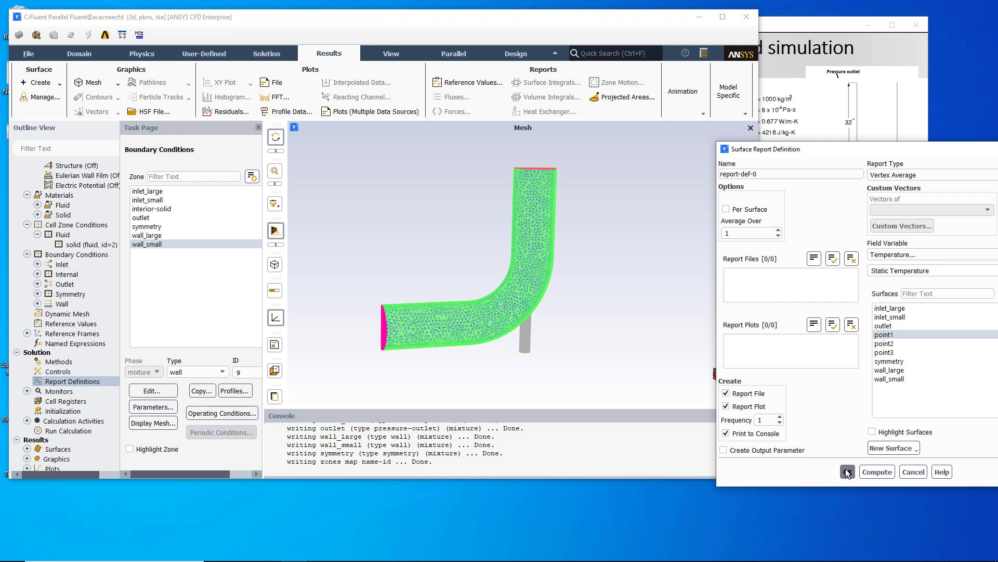
# Save report-def-0 and start a new Vertex Average surface report definition.
pyautogui.click(847, 471)
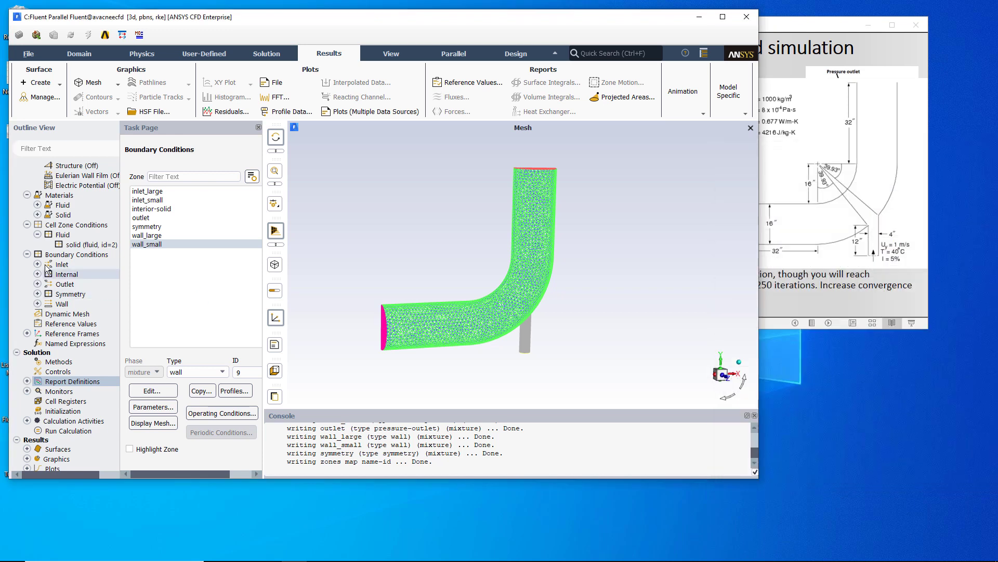
pyautogui.rightClick(61, 384)
pyautogui.moveTo(105, 450)
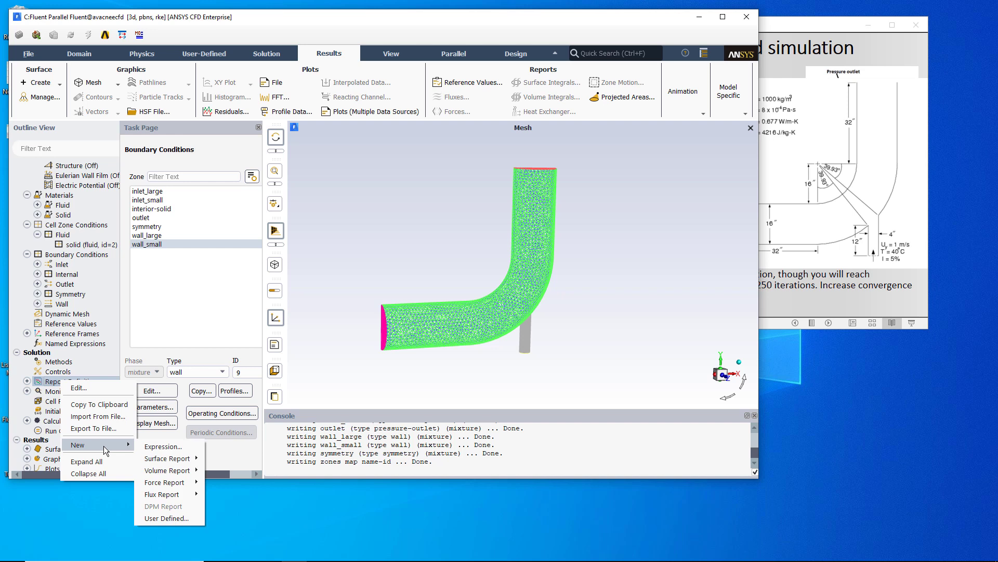
pyautogui.moveTo(174, 459)
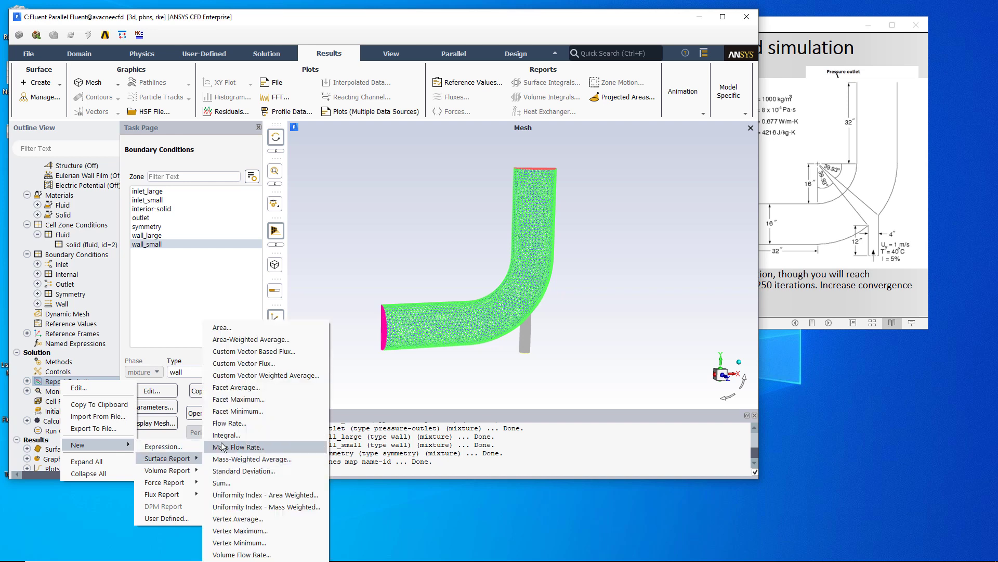
pyautogui.click(236, 519)
# Set report-def-1 to Static Temperature at point2 with file, plot and console output, and save.
pyautogui.moveTo(810, 145); pyautogui.dragTo(622, 135)
pyautogui.click(738, 247)
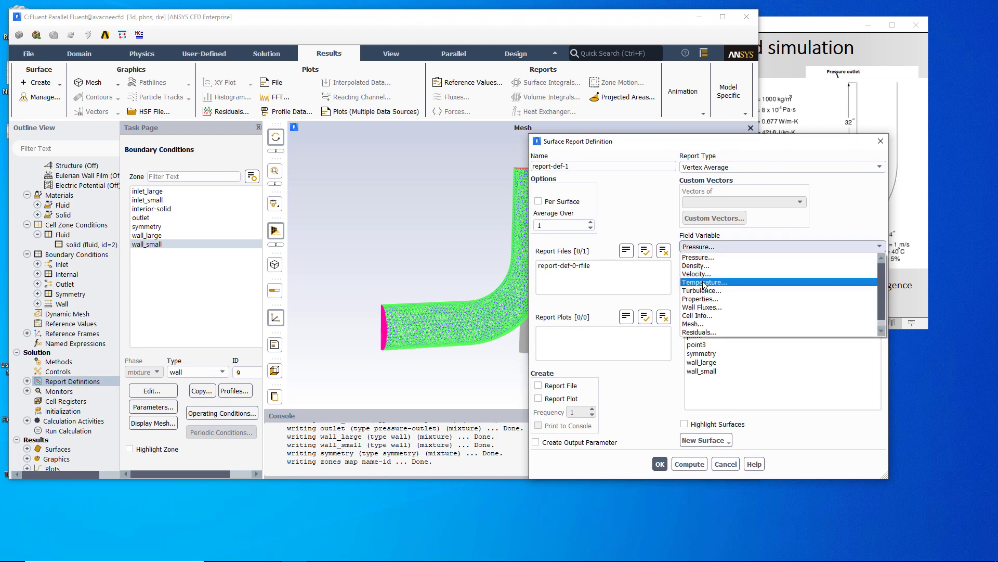
pyautogui.click(704, 282)
pyautogui.click(562, 390)
pyautogui.click(552, 399)
pyautogui.click(548, 426)
pyautogui.moveTo(576, 411); pyautogui.dragTo(563, 411)
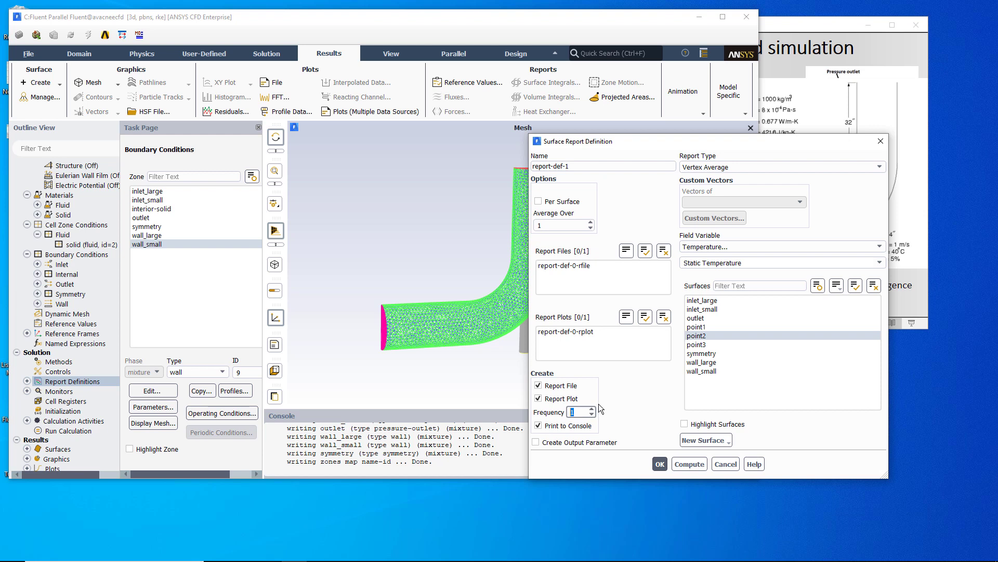
pyautogui.click(659, 462)
# Start a third Vertex Average surface report definition from Report Definitions.
pyautogui.rightClick(78, 384)
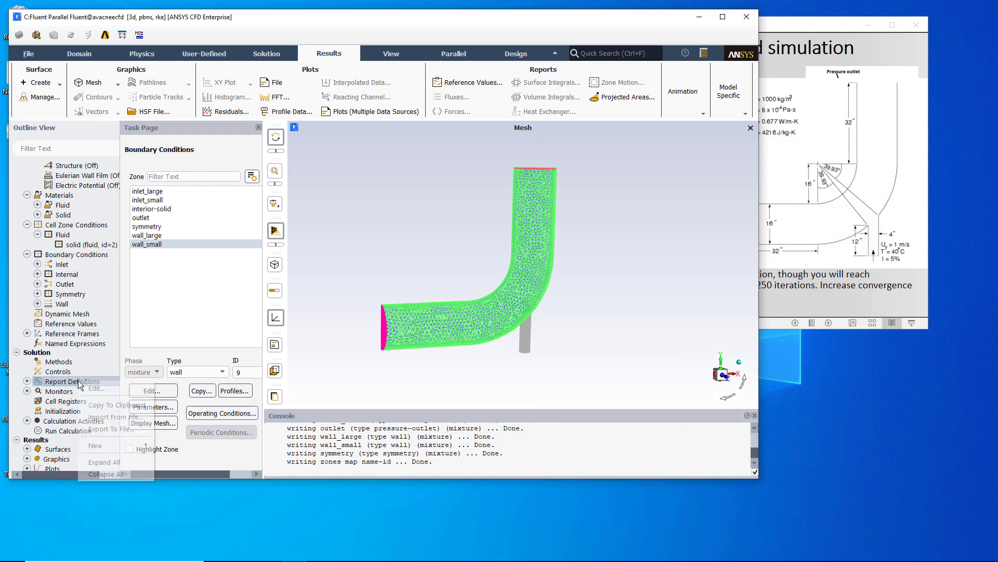
pyautogui.moveTo(122, 446)
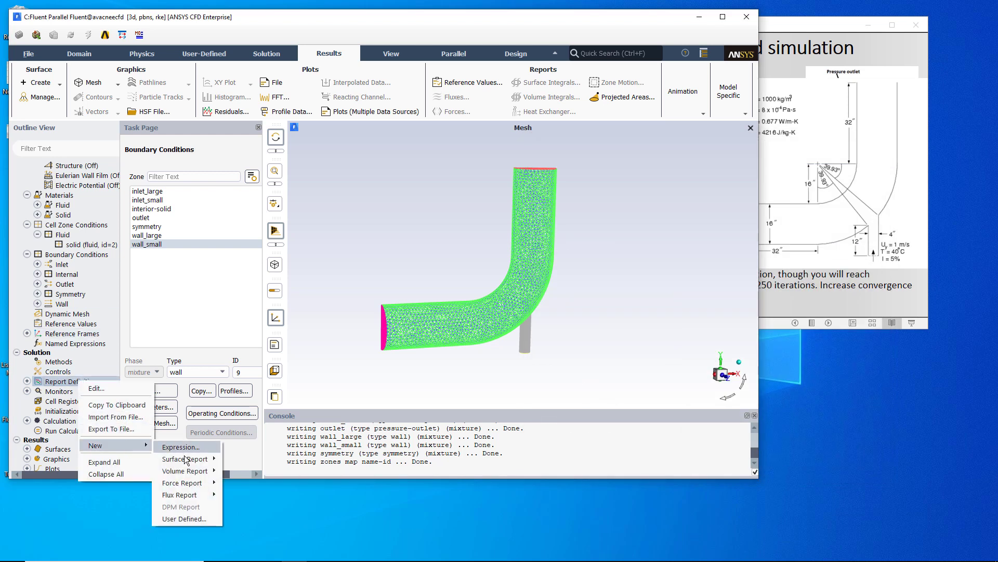
pyautogui.moveTo(186, 458)
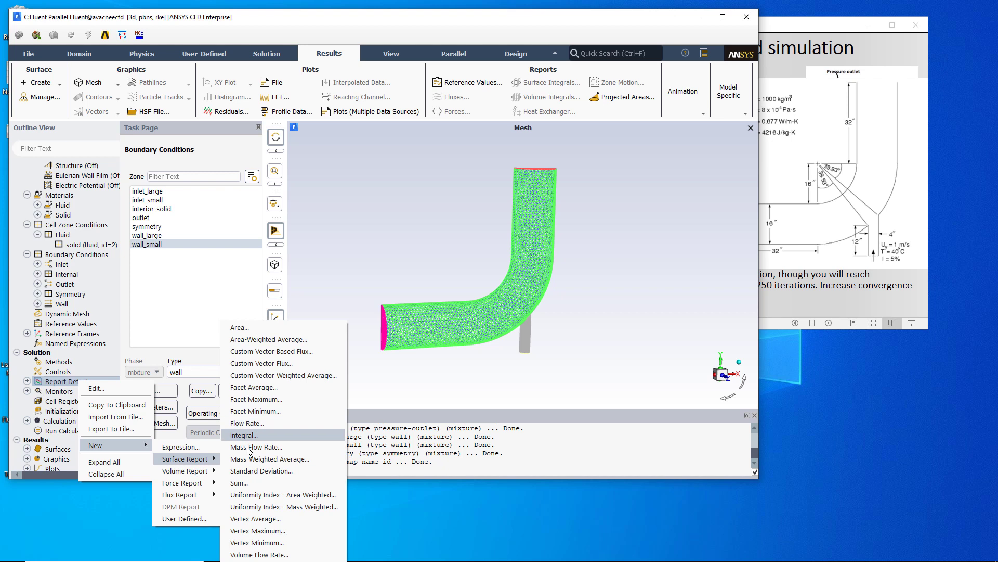
pyautogui.click(257, 518)
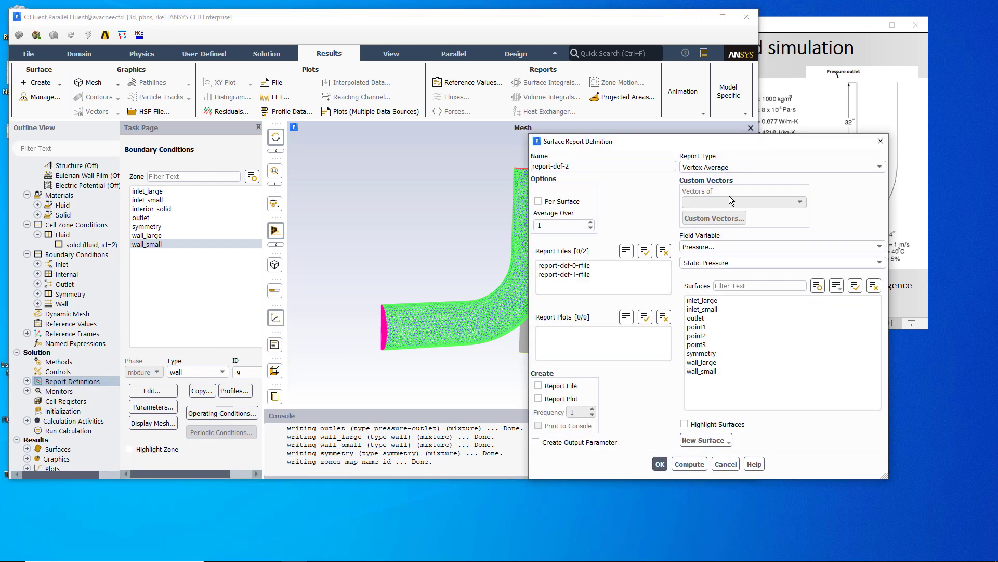
# Set report-def-2 to Static Temperature at point3 with file, plot and console output, and save.
pyautogui.click(722, 245)
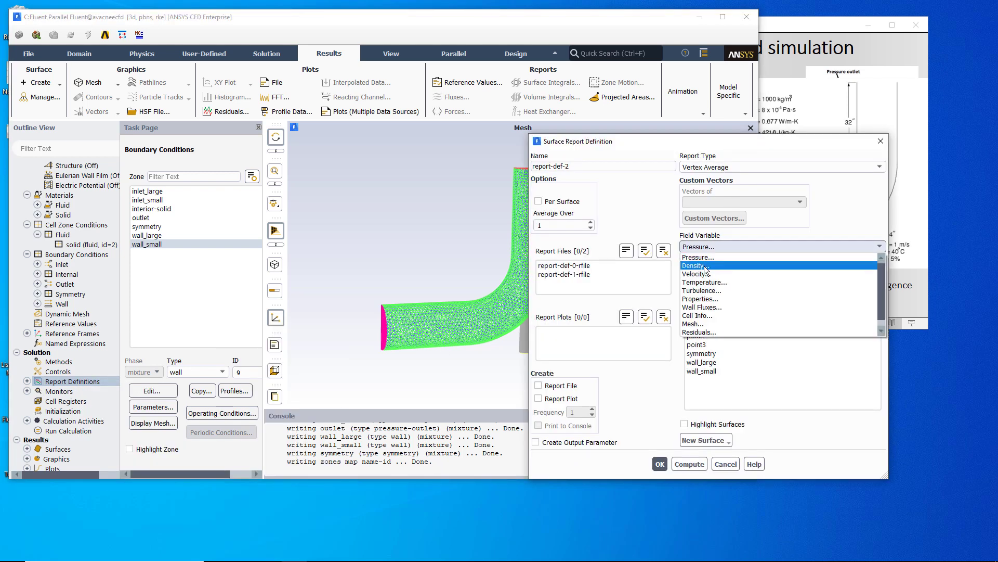
pyautogui.click(707, 289)
pyautogui.click(697, 344)
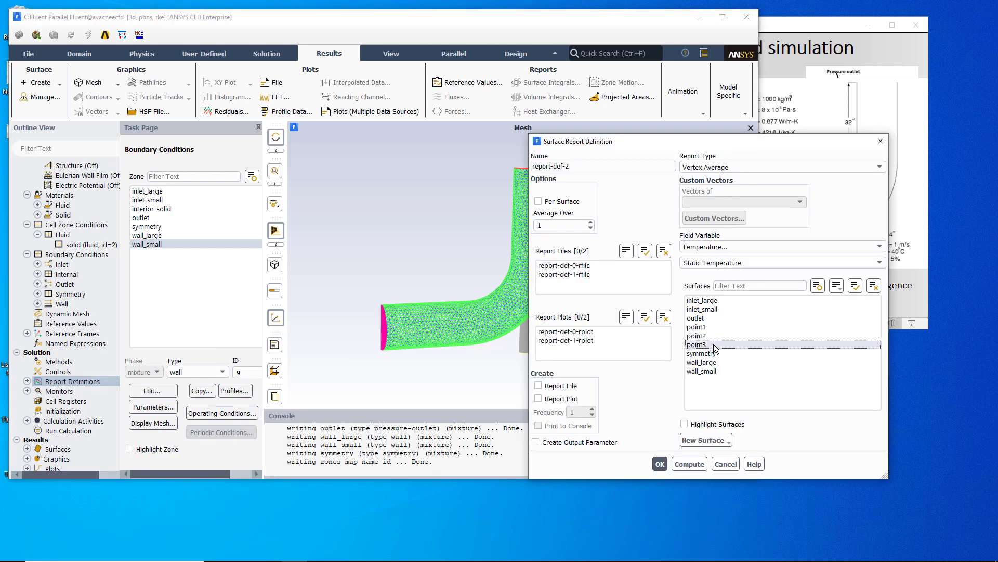
pyautogui.click(546, 388)
pyautogui.click(552, 398)
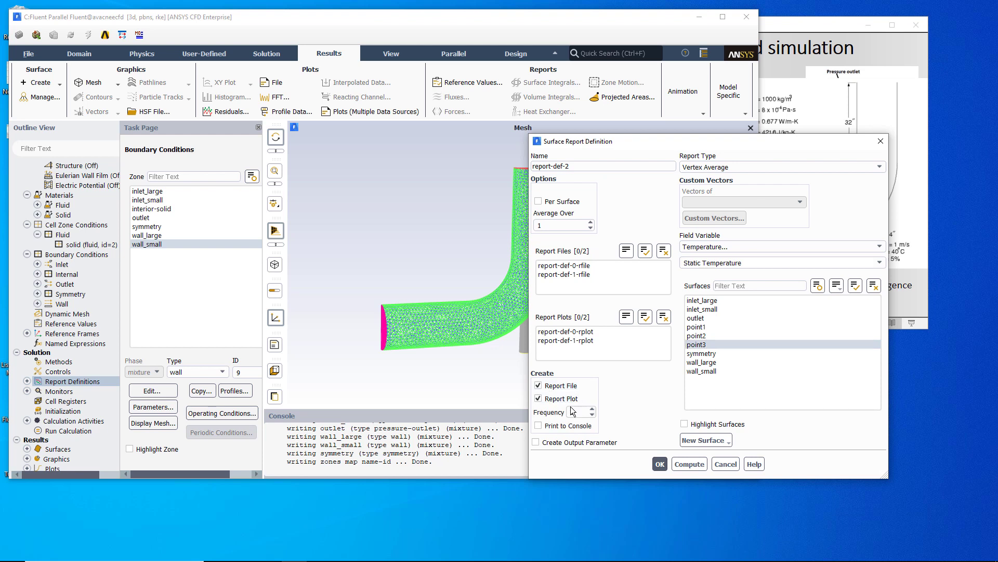
pyautogui.click(551, 427)
pyautogui.click(660, 463)
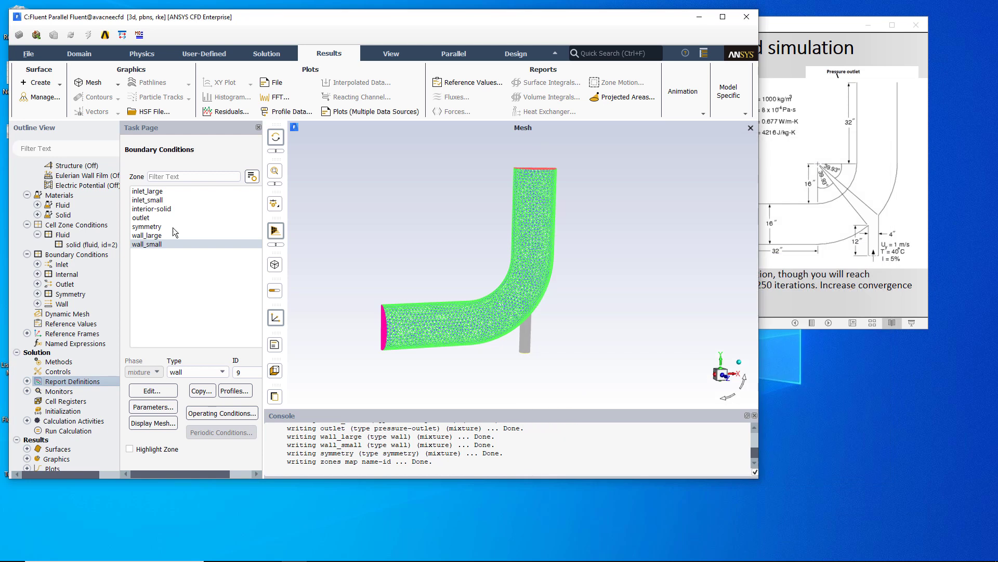
# Expand Monitors, Report Files and Report Plots to confirm the three report-def-0 to report-def-2 entries in each.
pyautogui.click(27, 391)
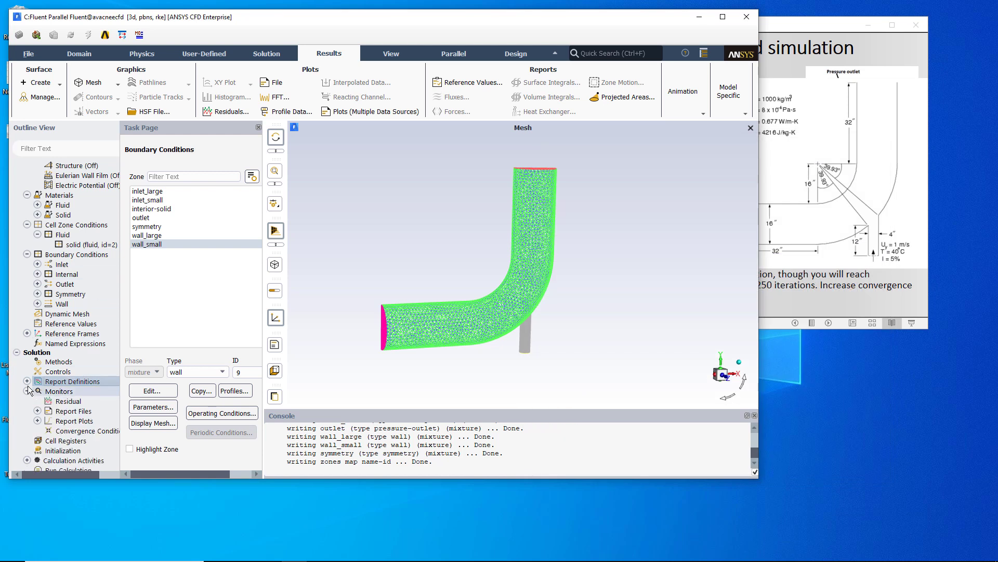
pyautogui.scroll(-2, 30, 372)
pyautogui.click(37, 352)
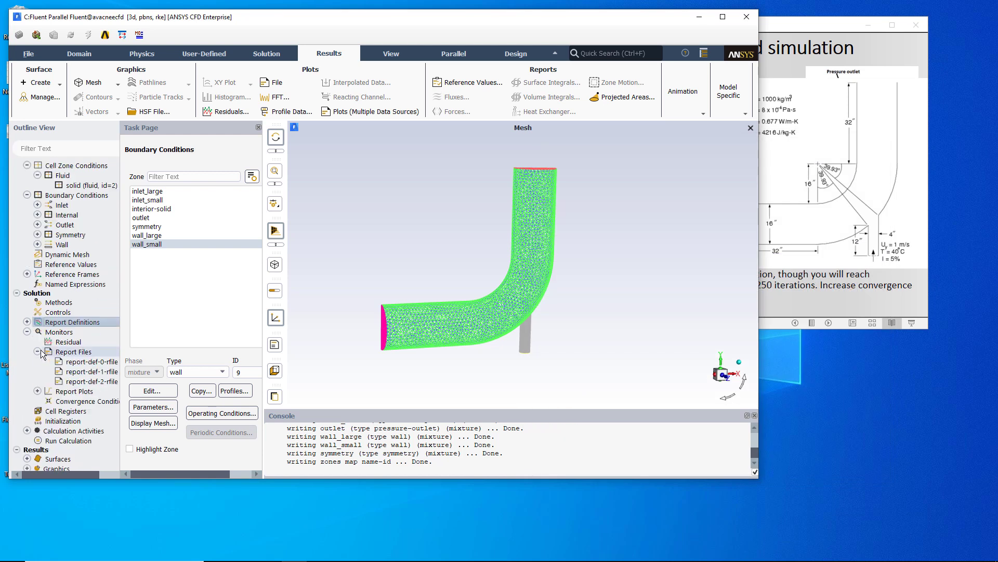
pyautogui.click(84, 363)
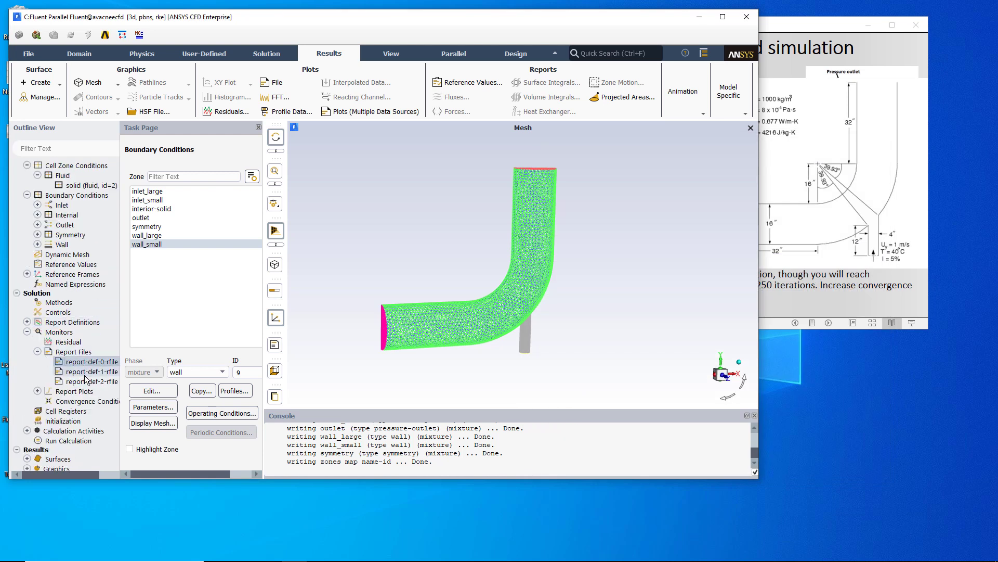
pyautogui.click(37, 391)
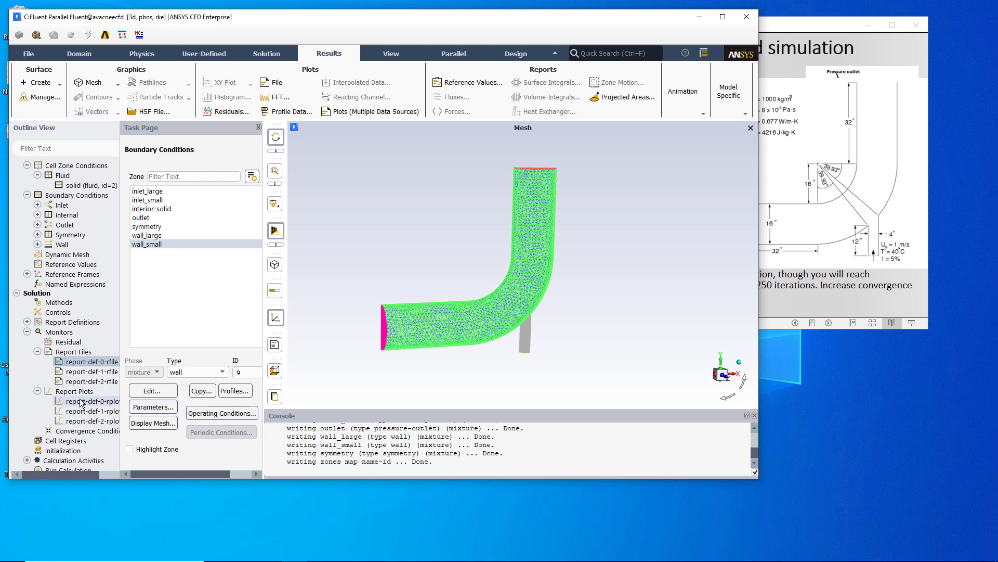
pyautogui.scroll(-2, 83, 424)
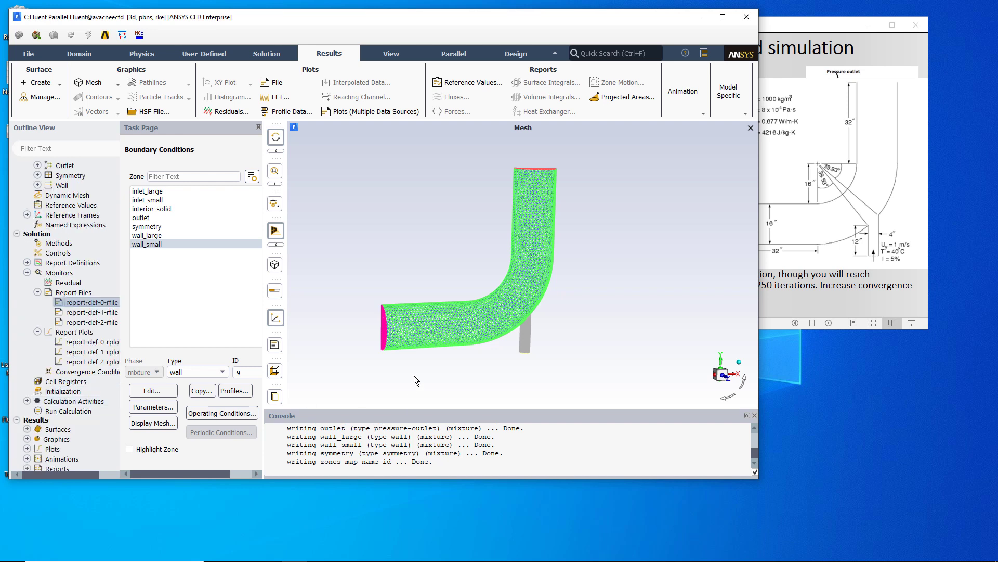